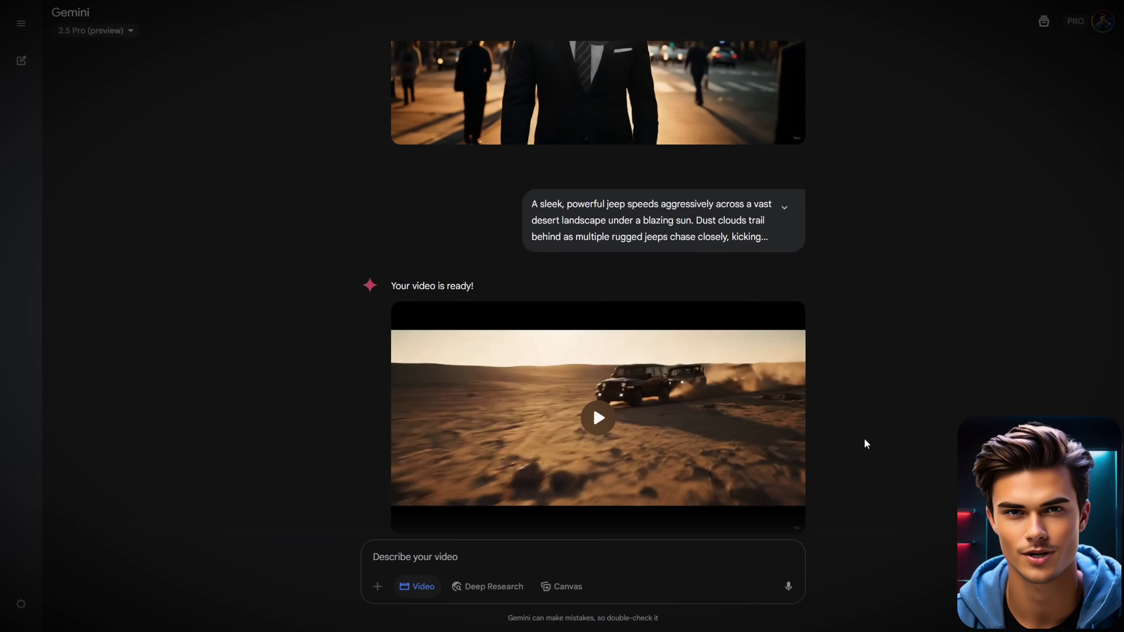
Step: Scroll up to the trench-coated man's sunset city walk prompt and its video
scroll(864, 439, "up", 15)
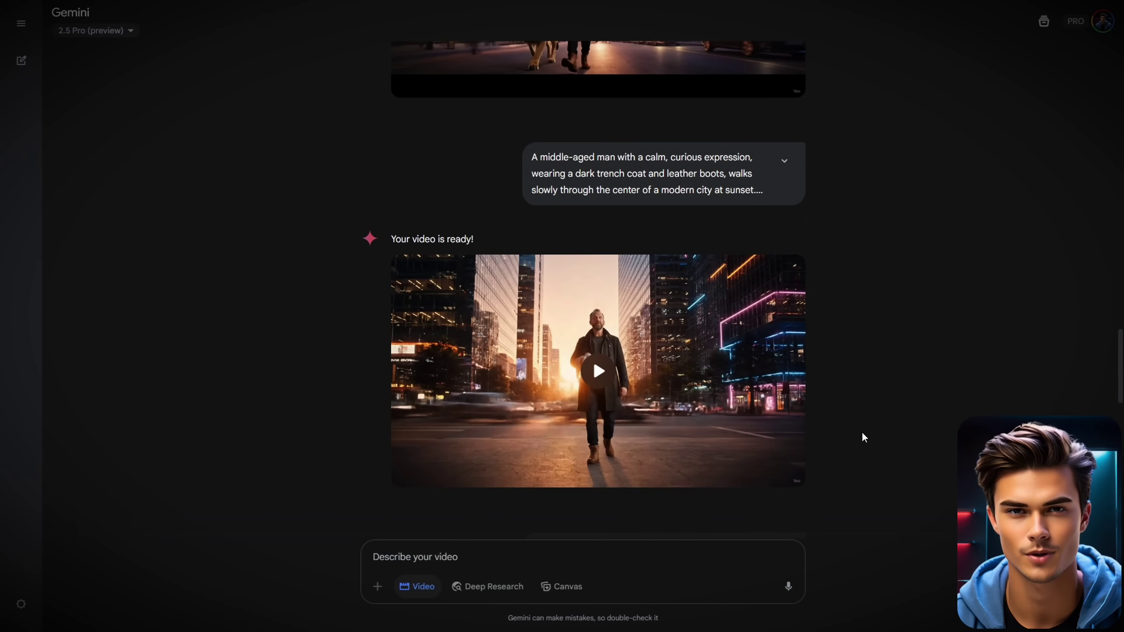
Step: Scroll down the Gemini chat past the trench-coat man video
scroll(860, 426, "down", 10)
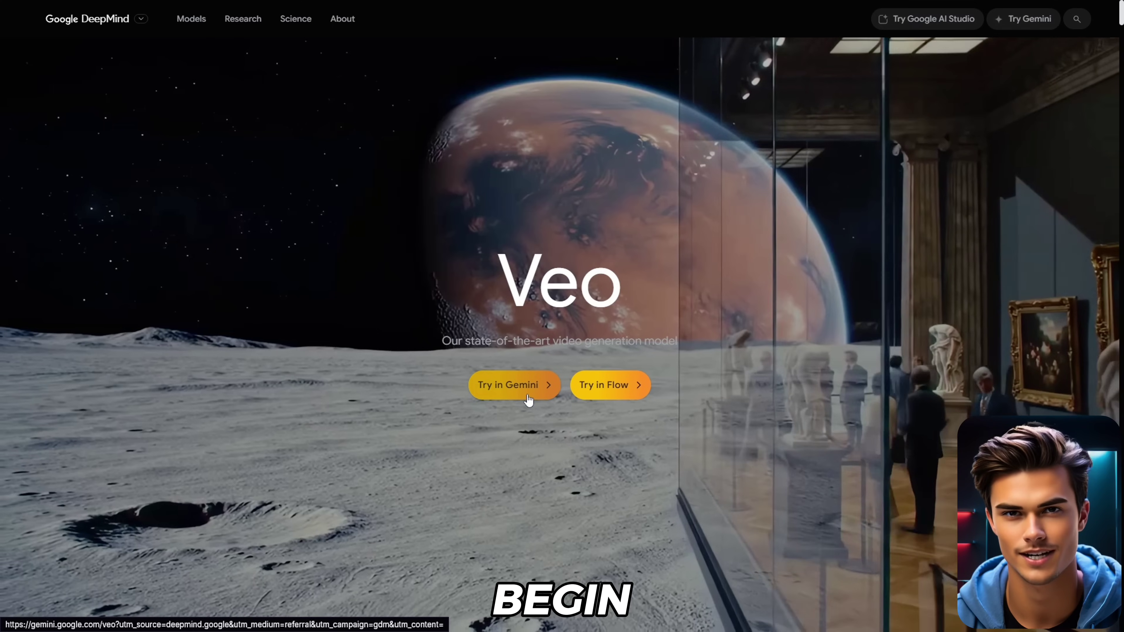
Step: Choose Try in Gemini on the Veo page and scroll the Gemini subscriptions page
left_click(527, 397)
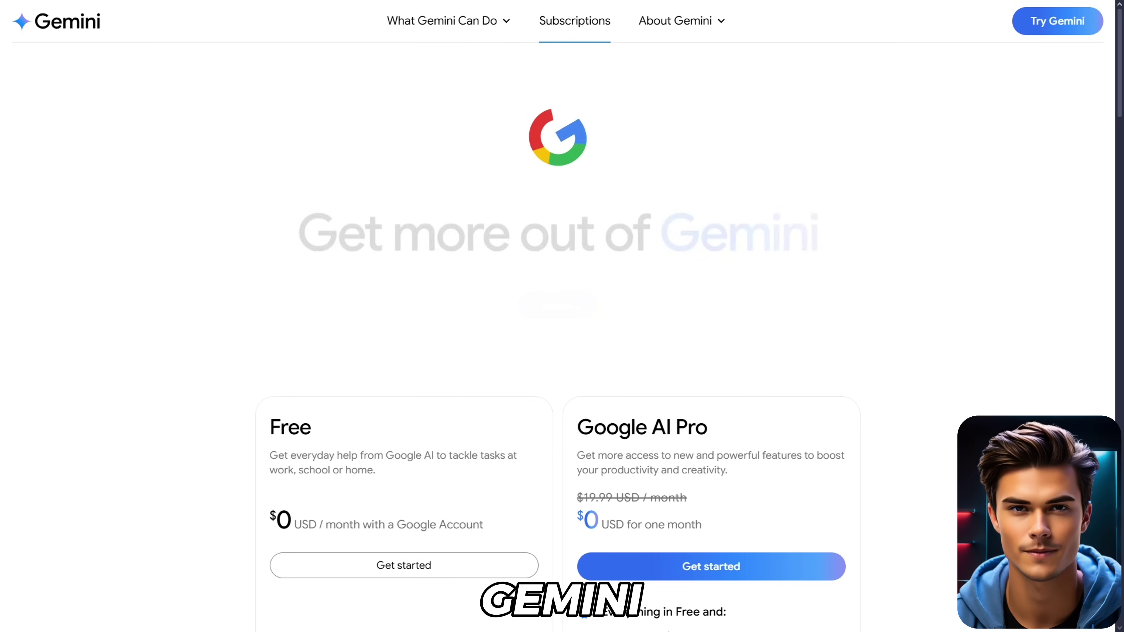
scroll(562, 337, "down", 8)
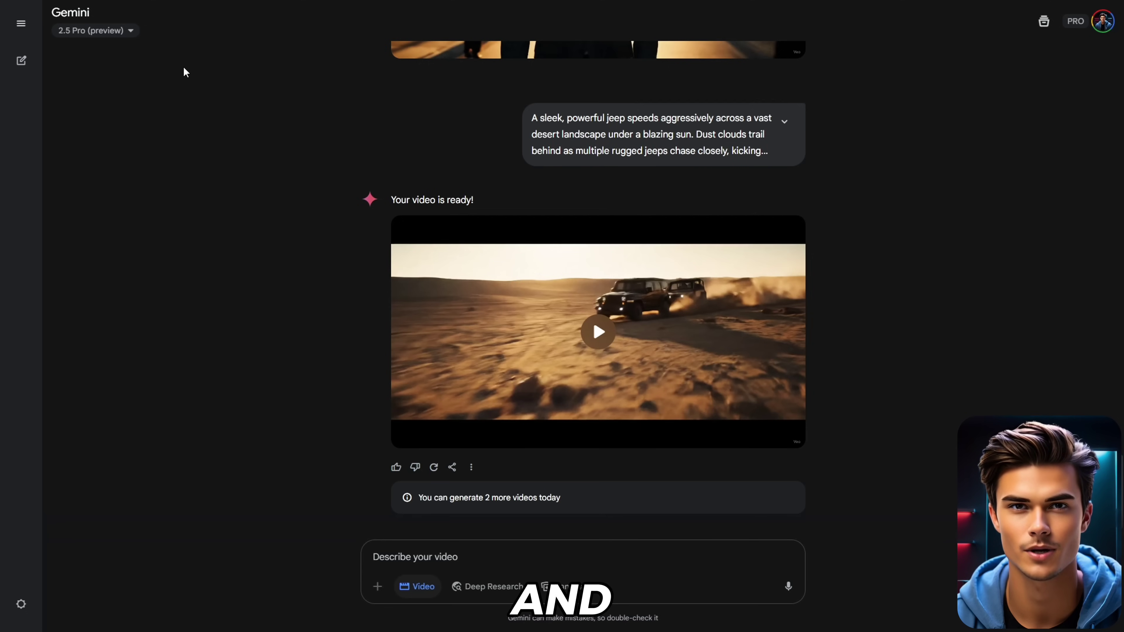
left_click(128, 32)
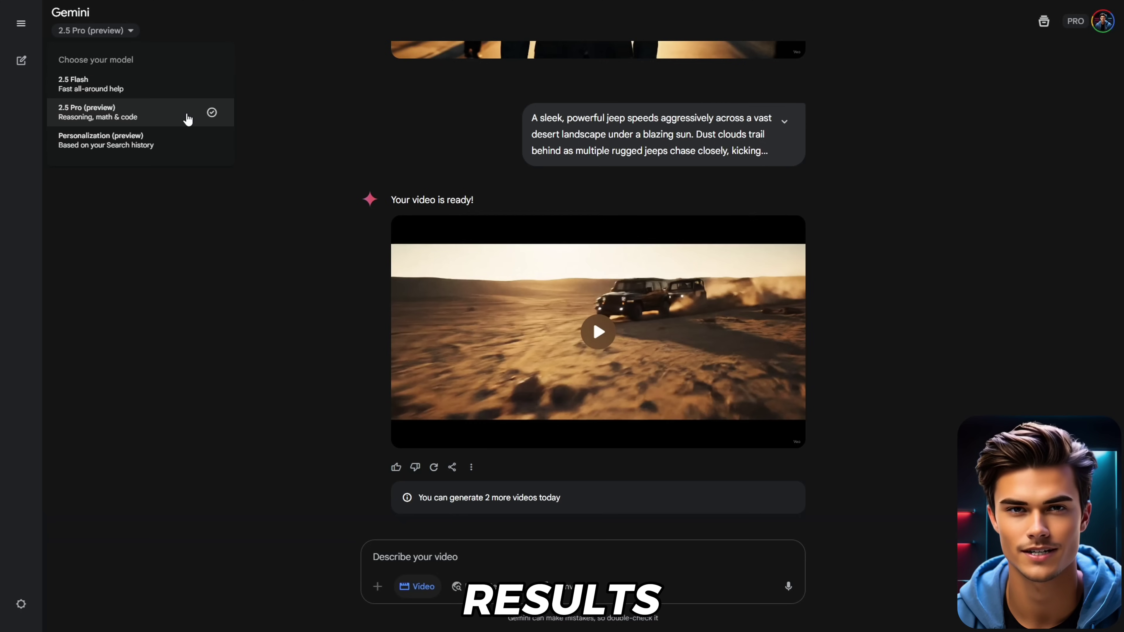
left_click(187, 119)
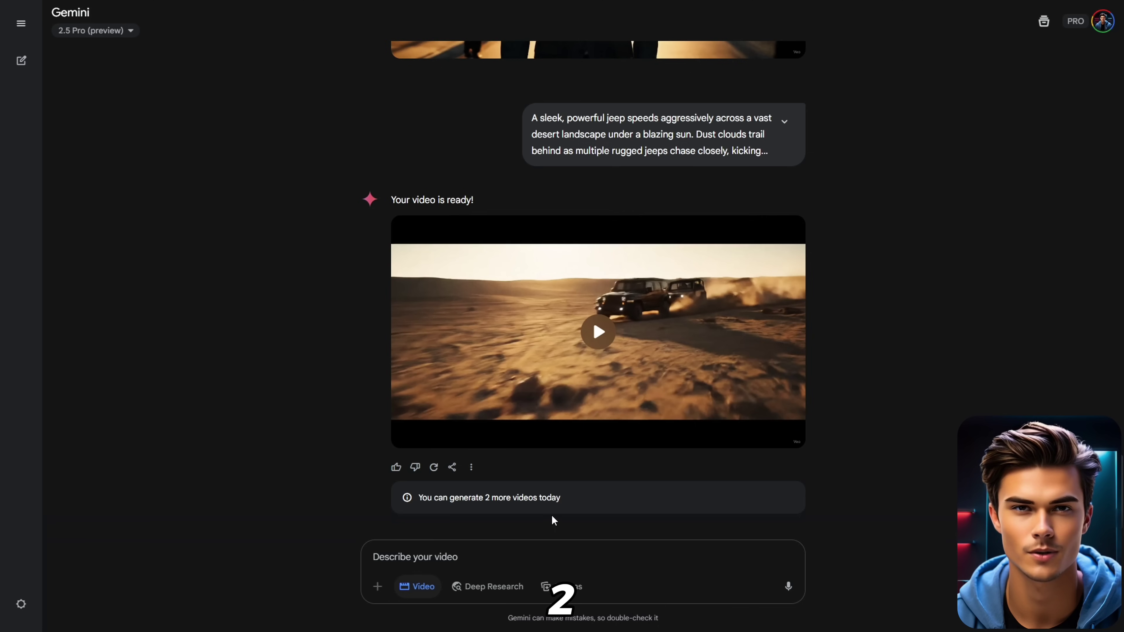
scroll(865, 441, "up", 15)
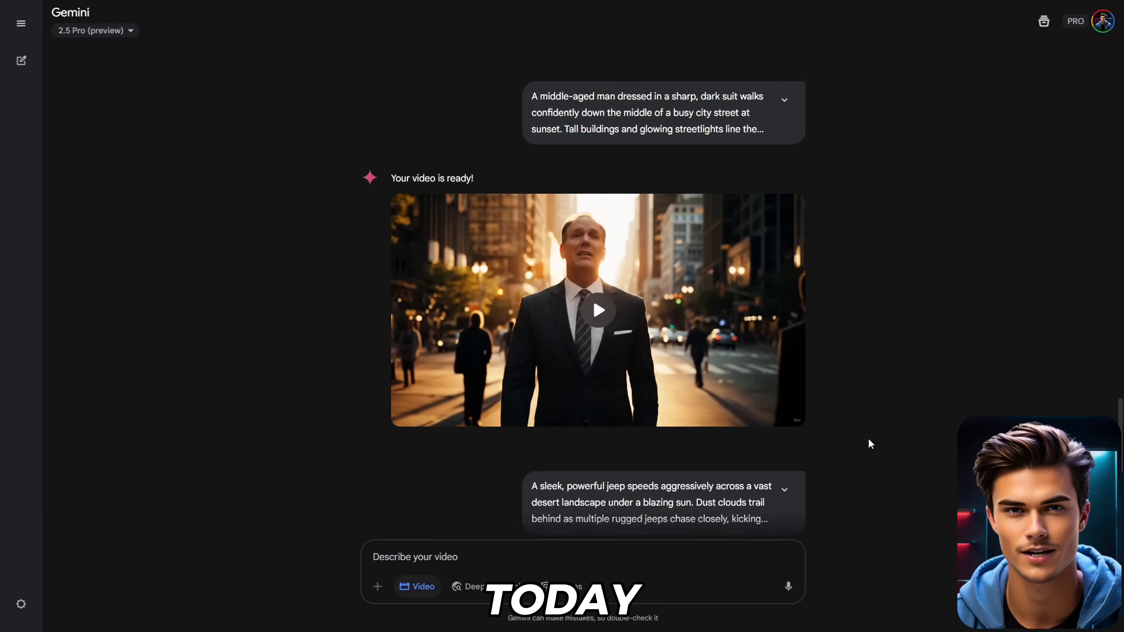
scroll(869, 440, "up", 3)
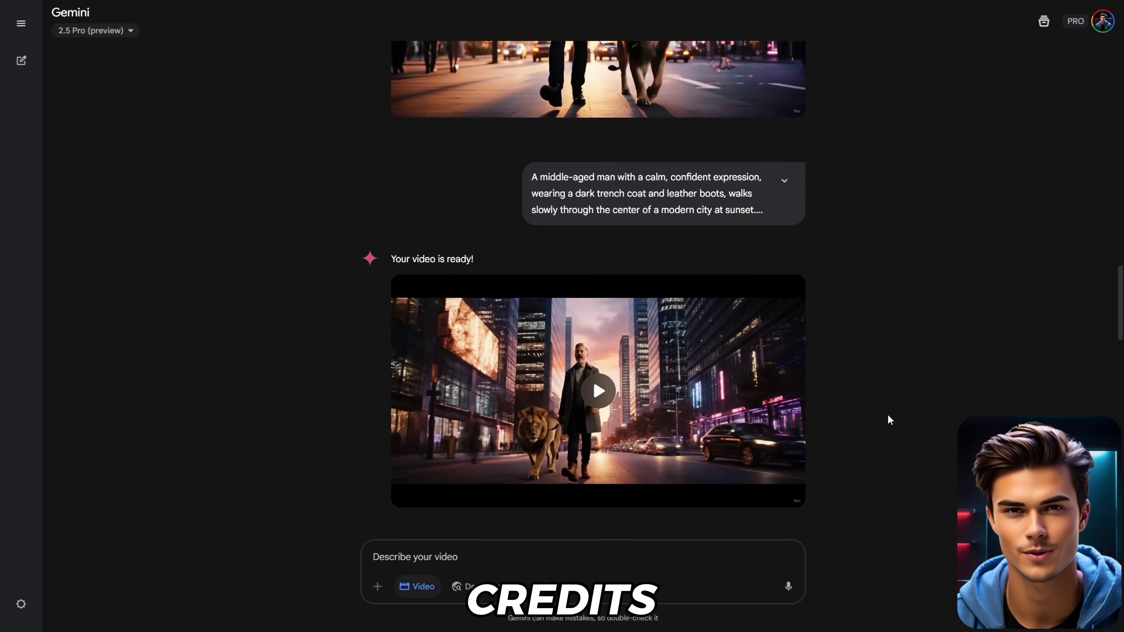
scroll(856, 452, "down", 18)
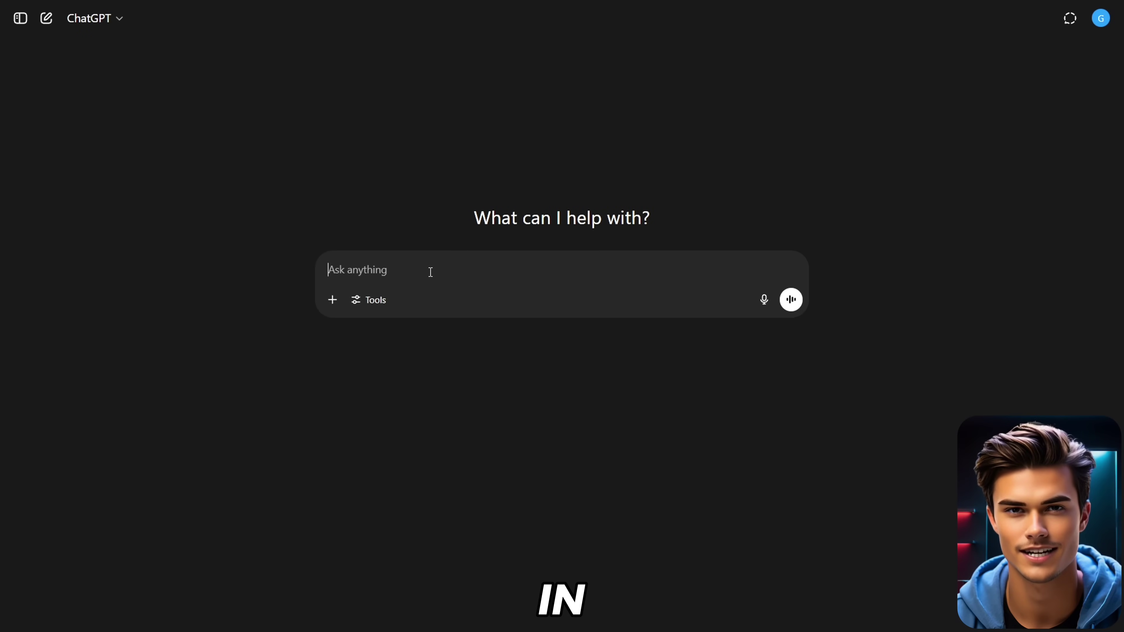
Step: Send ChatGPT the Veo 3 prompt instructions and the violin-in-a-castle idea, then select its prompt
type("You're my assistant for generating video prompts for Google Veo 3.\\nEvery time I give you a video idea or short scenario, along with a line of dialogue the character says, I want you to format it as one complete prompt that includes both the visual scene and the character speaking the line.")
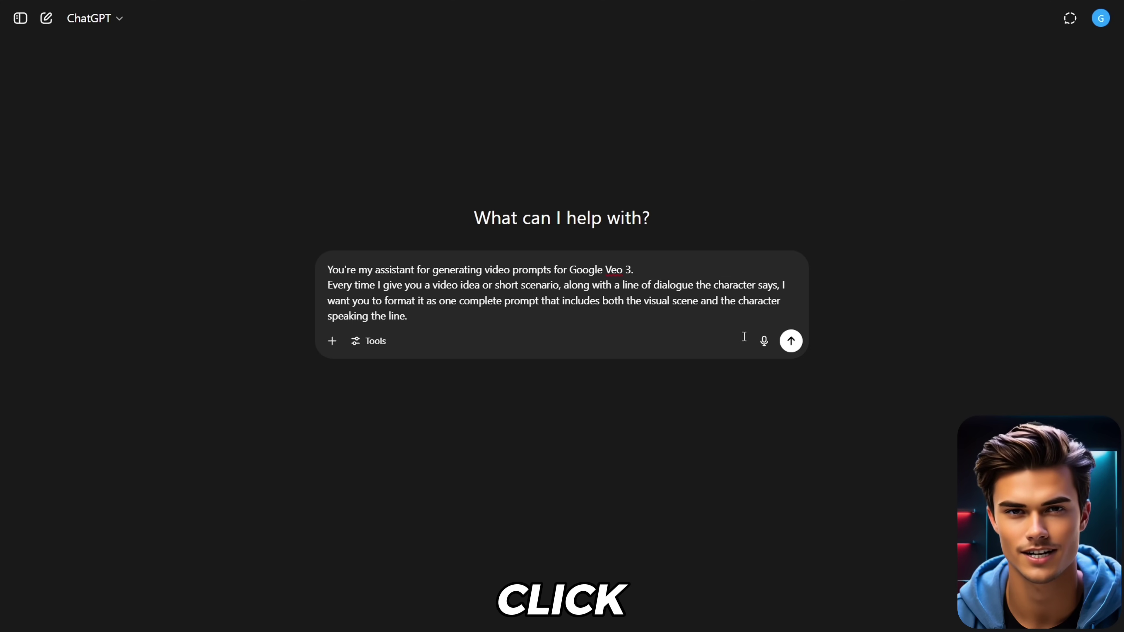
left_click(791, 342)
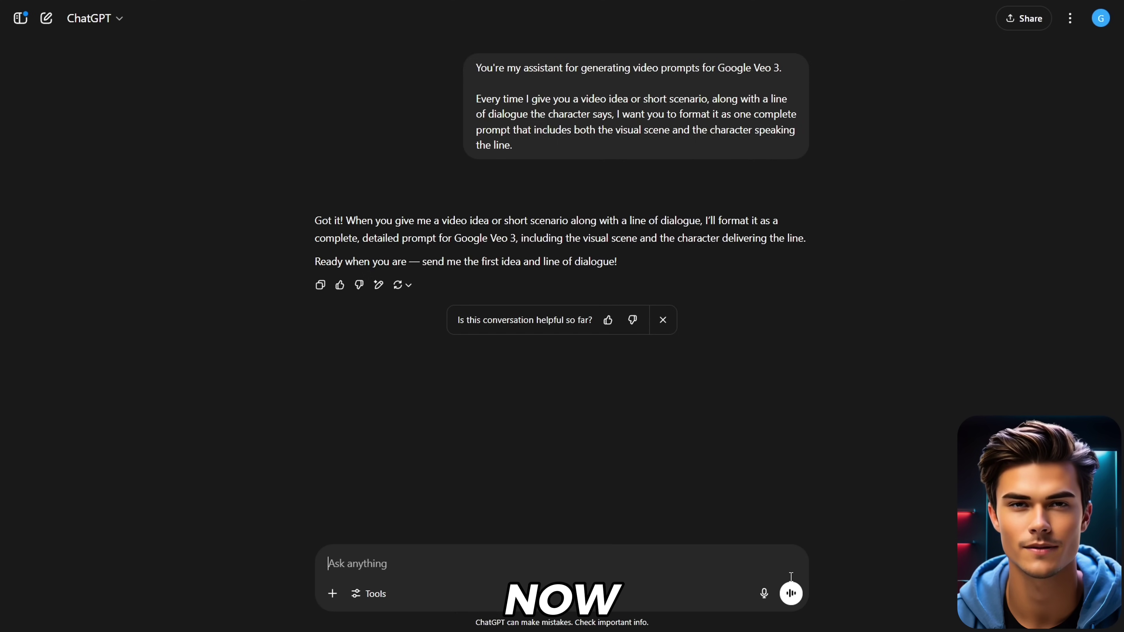
type("Create a video of a man playing a Vivaldi masterpiece on the violin. He is wearing a black and white classic suit, and the performance takes place in an elegant castle room with grand architecture and antique decor.")
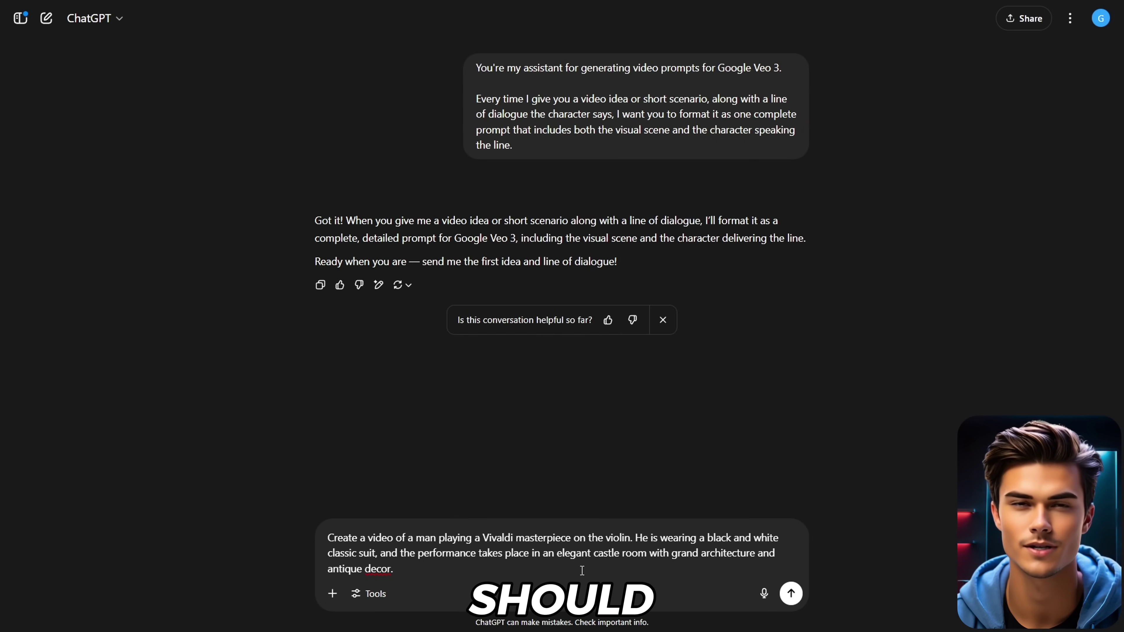
left_click(791, 593)
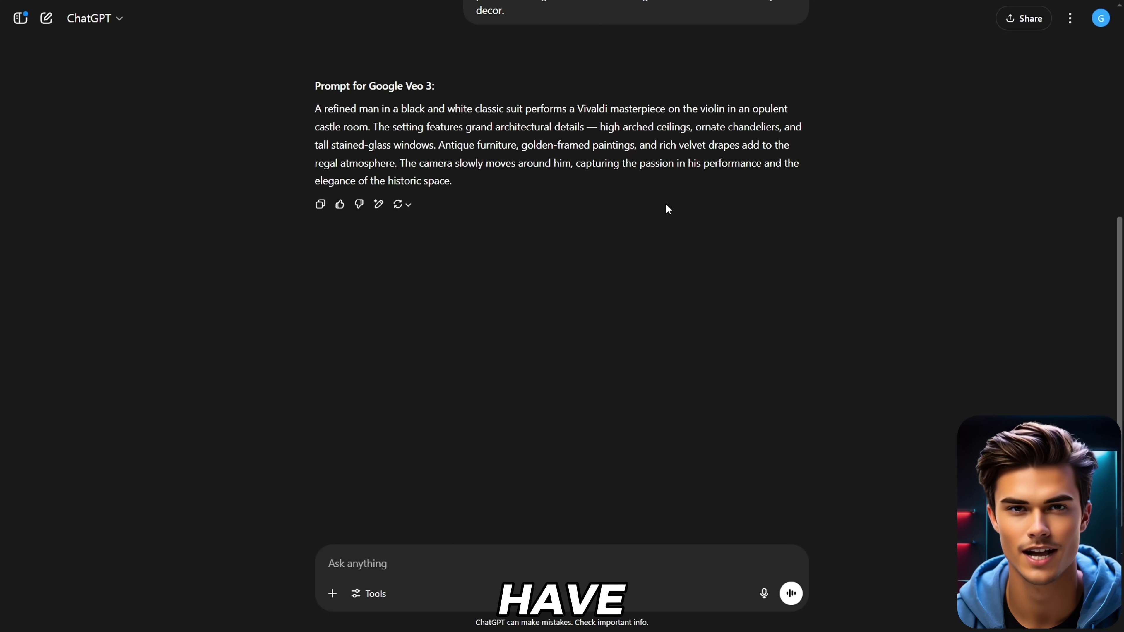
left_click_drag(532, 197, 312, 106)
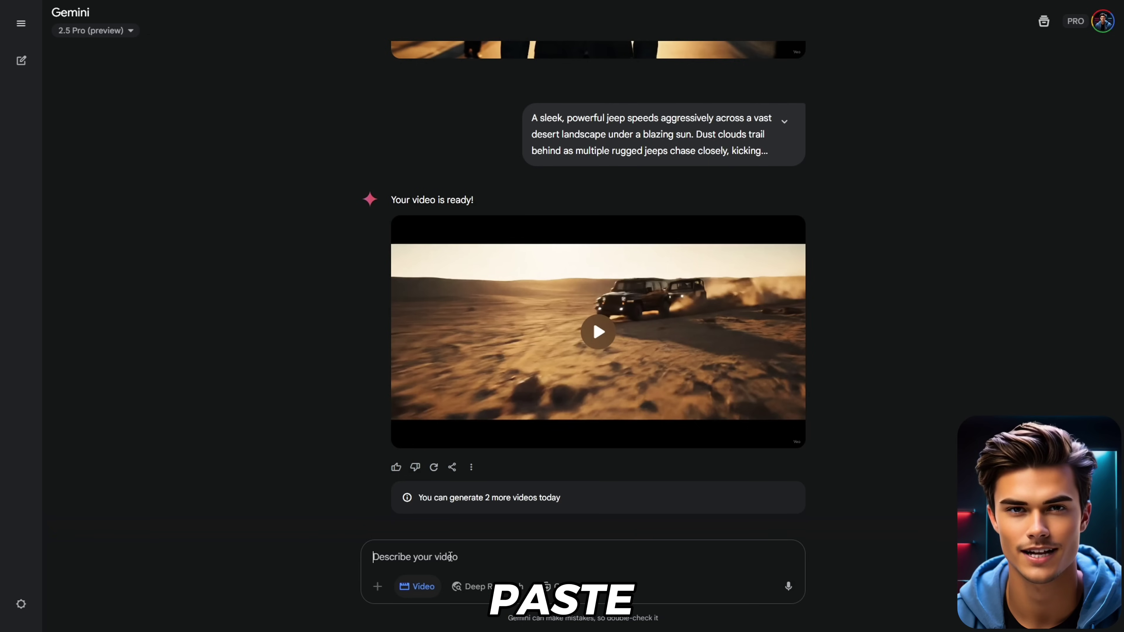
Step: Submit the ChatGPT violinist-in-a-castle prompt in Gemini to generate the video
type("A refined man in a black and white classic suit performs a Vivaldi masterpiece on the violin in an opulent castle room. The setting features grand architectural details — high arched ceilings, ornate chandeliers, and tall stained-glass windows. Antique furniture, golden-framed paintings, and rich velvet drapes add to the regal atmosphere. The camera slowly moves around him, capturing the passion in his performance and the elegance of the historic space.")
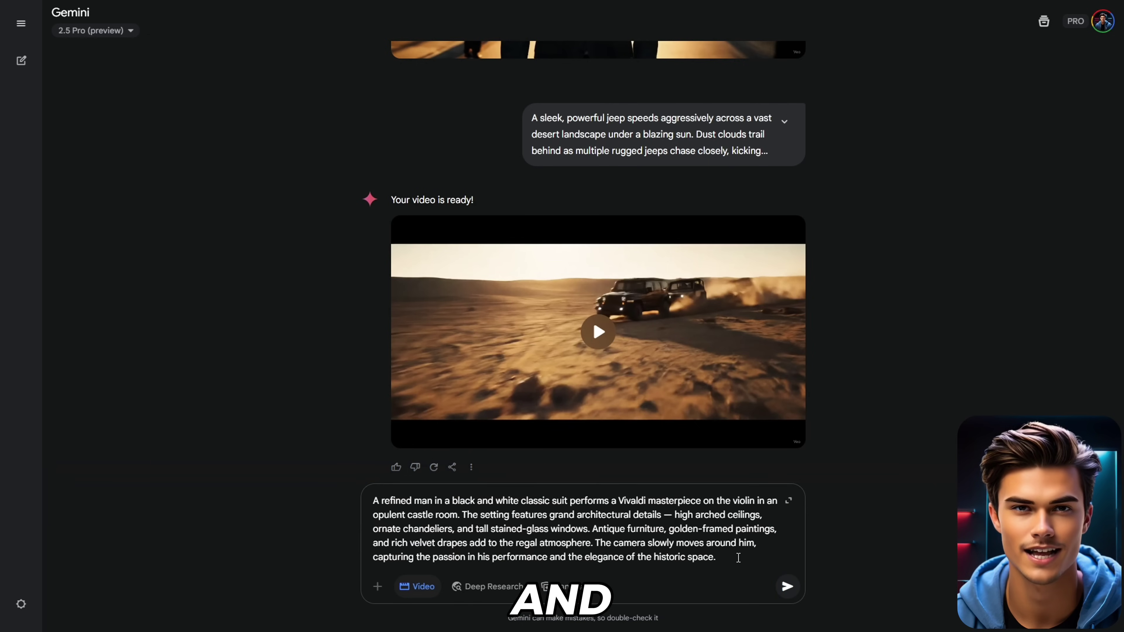
left_click(789, 589)
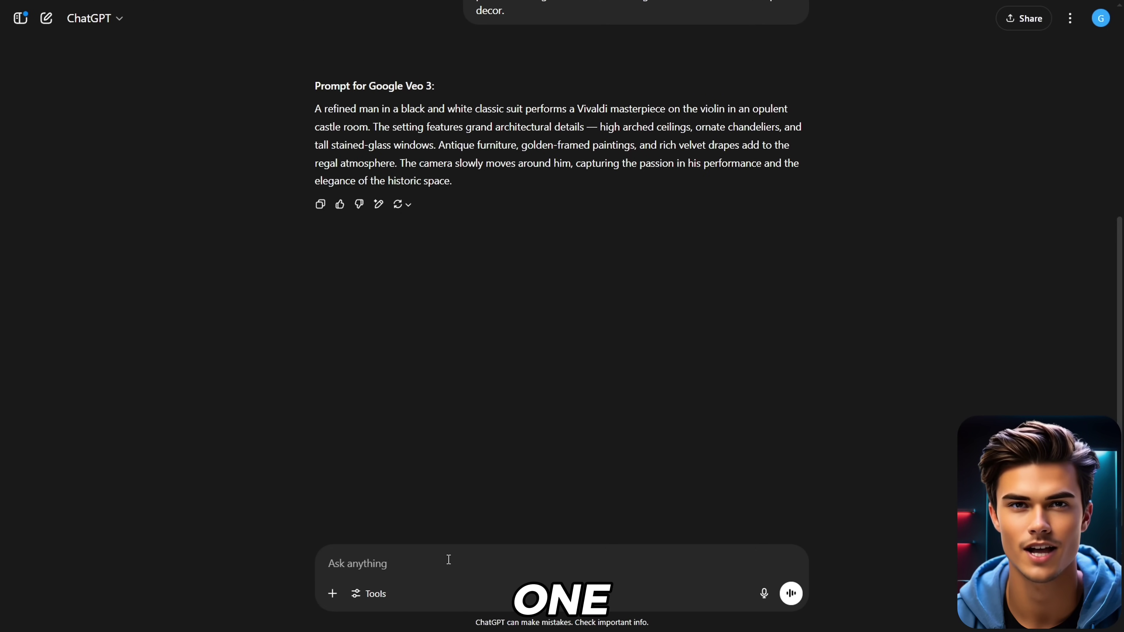
Step: Have ChatGPT turn the rush-hour traffic idea into a Veo 3 prompt and select it
type("Create a video of a girl sitting in the driver's seat of a car, stuck in traffic. She says: 'The traffic is killing me today. I’ll probably be late for work... or even get fired.")
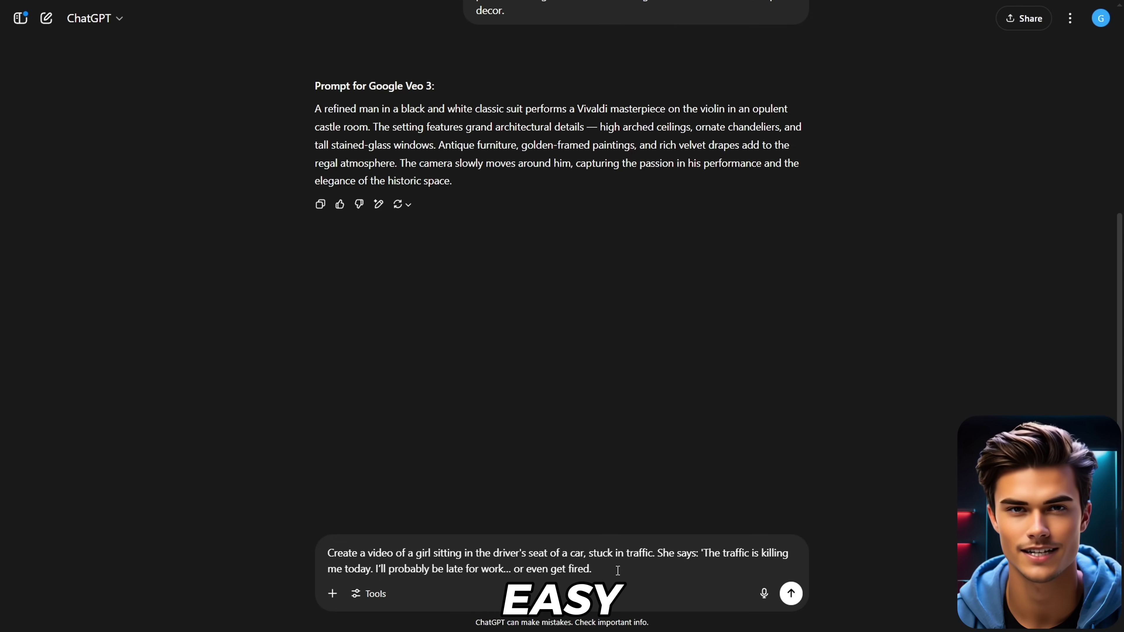
left_click(792, 594)
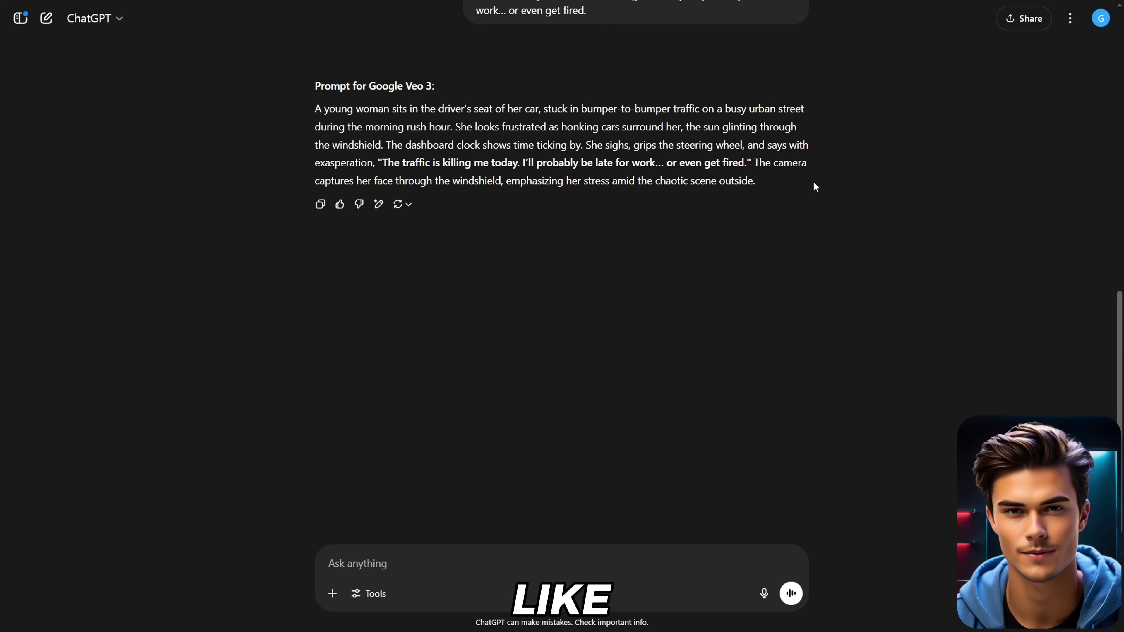
left_click_drag(802, 183, 327, 112)
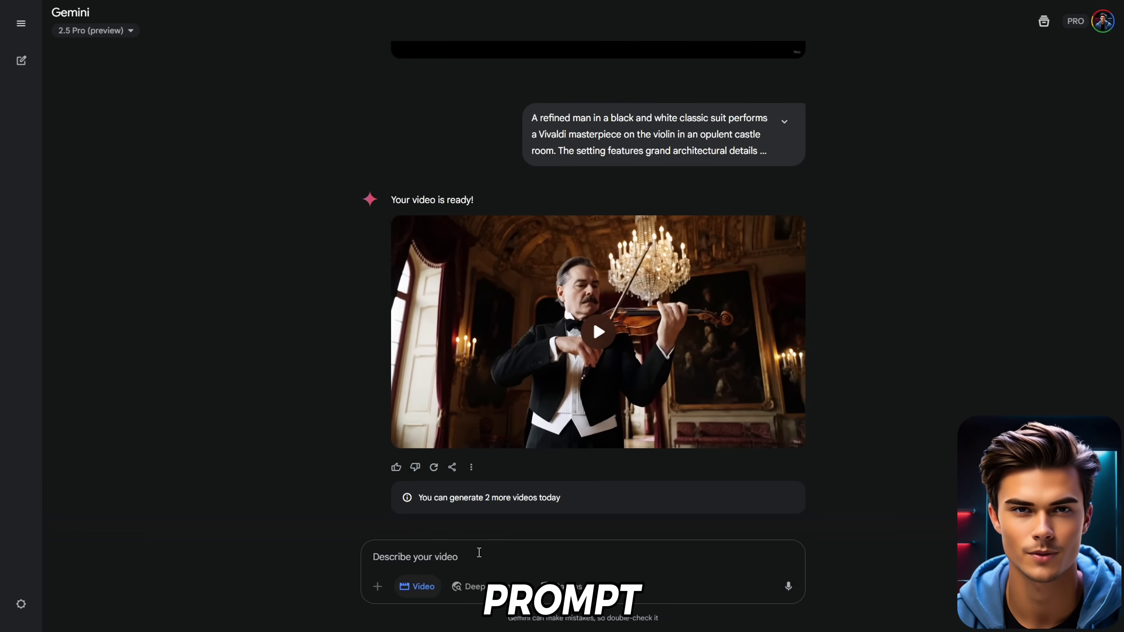
Step: Submit the woman-in-traffic prompt through Gemini's Describe your video box
left_click(479, 552)
type("A young woman sits in the driver's seat of her car, stuck in bumper-to-bumper traffic on a busy urban street during the morning rush hour. She looks frustrated as honking cars surround her, the sun glinting through the windshield. The dashboard clock shows time ticking by. She sighs, grips the steering wheel, and says with exasperation, \"The traffic is killing me today. I'll probably be late for work... or even get fired.\" The camera captures her face through the windshield, emphasizing her stress amid the chaotic scene outside.")
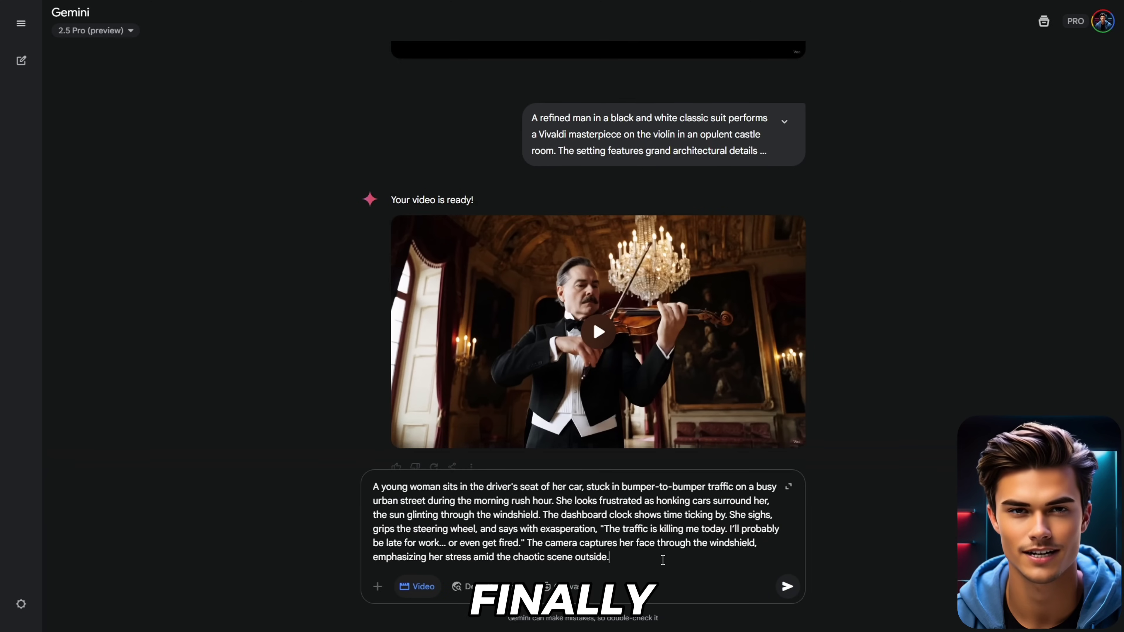
left_click(801, 595)
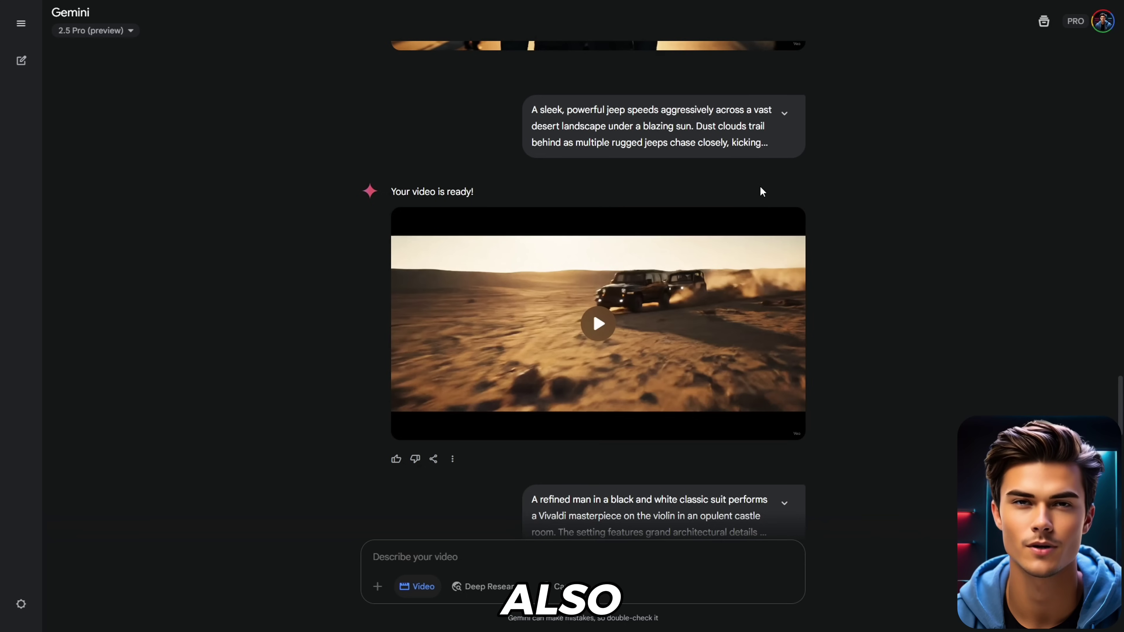
Step: Expand the desert jeep chase prompt to read it in full
left_click(784, 113)
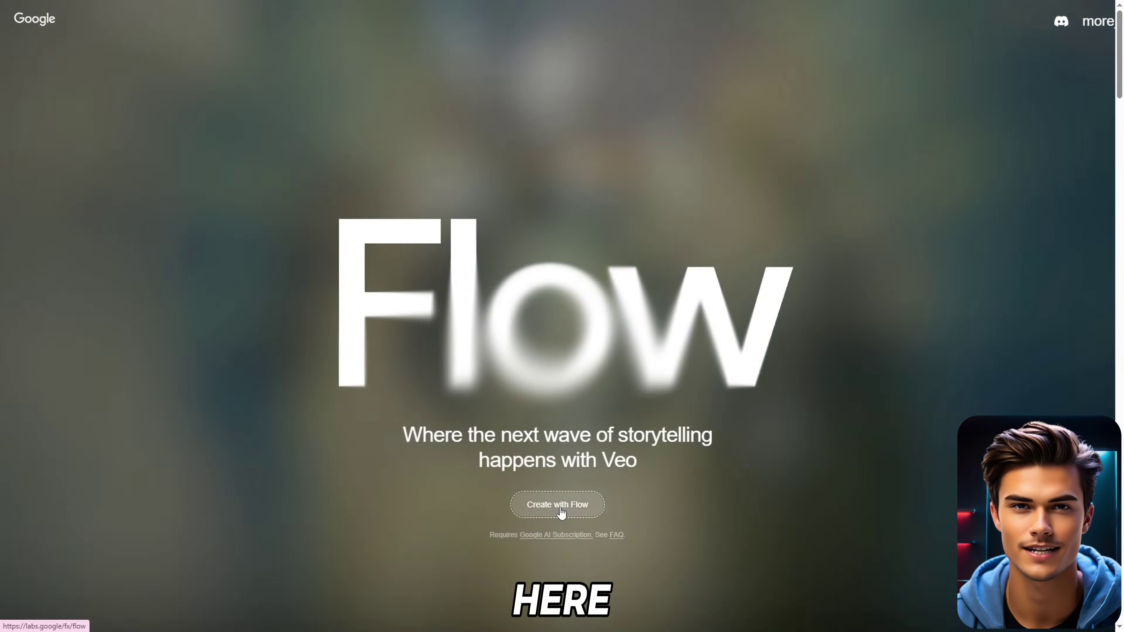
Step: Start a new Flow project and set its generation mode to Text to Video
left_click(558, 513)
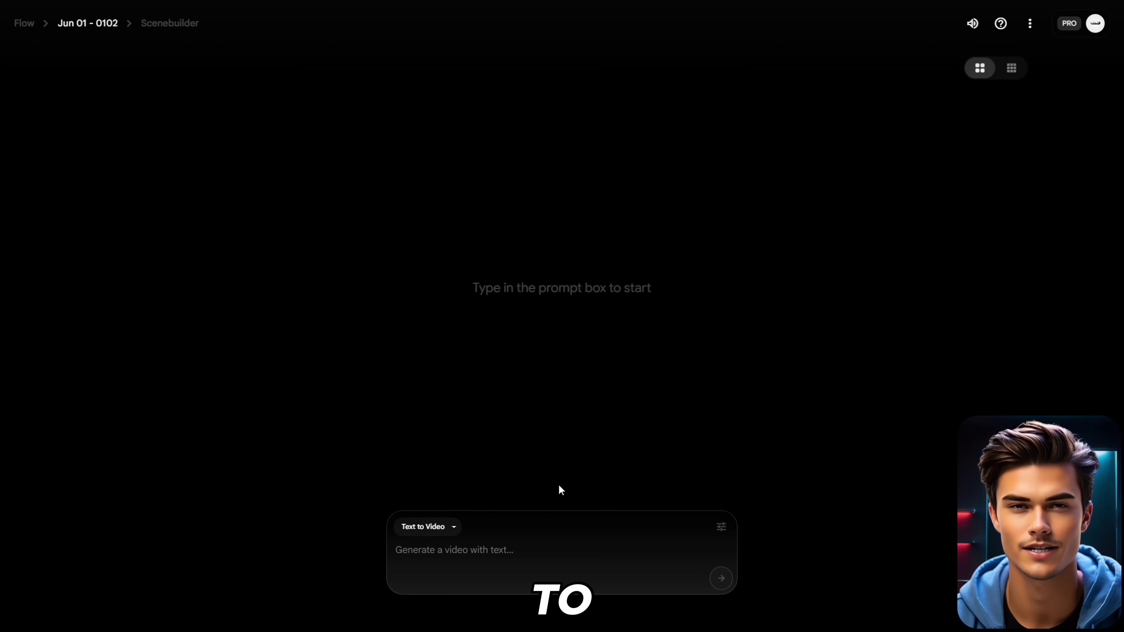
left_click(454, 527)
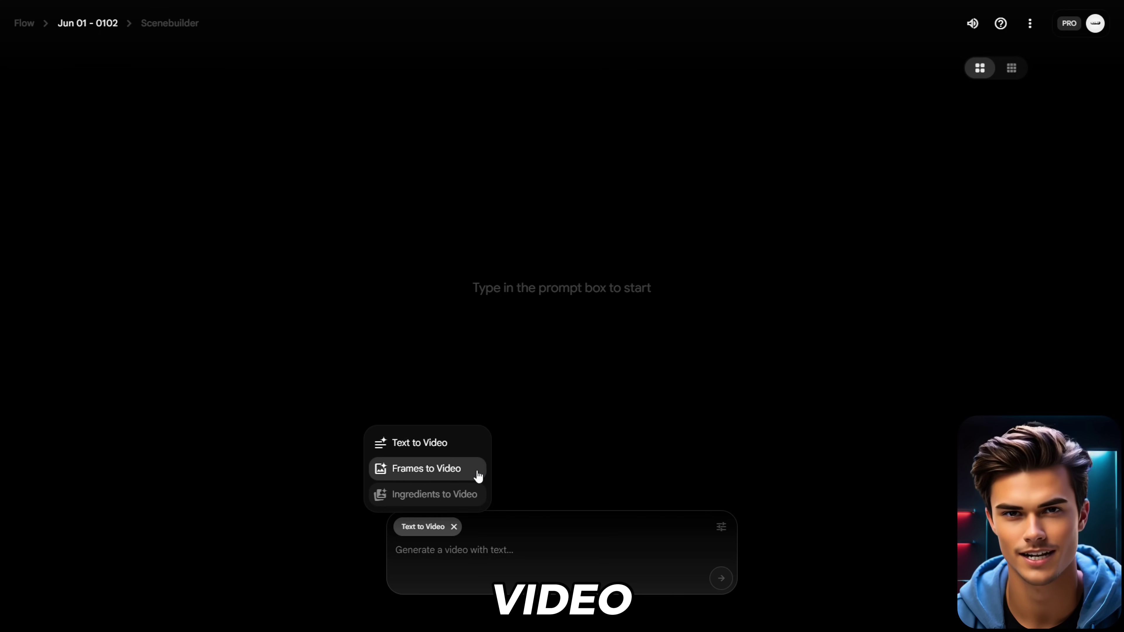
mouse_move(434, 499)
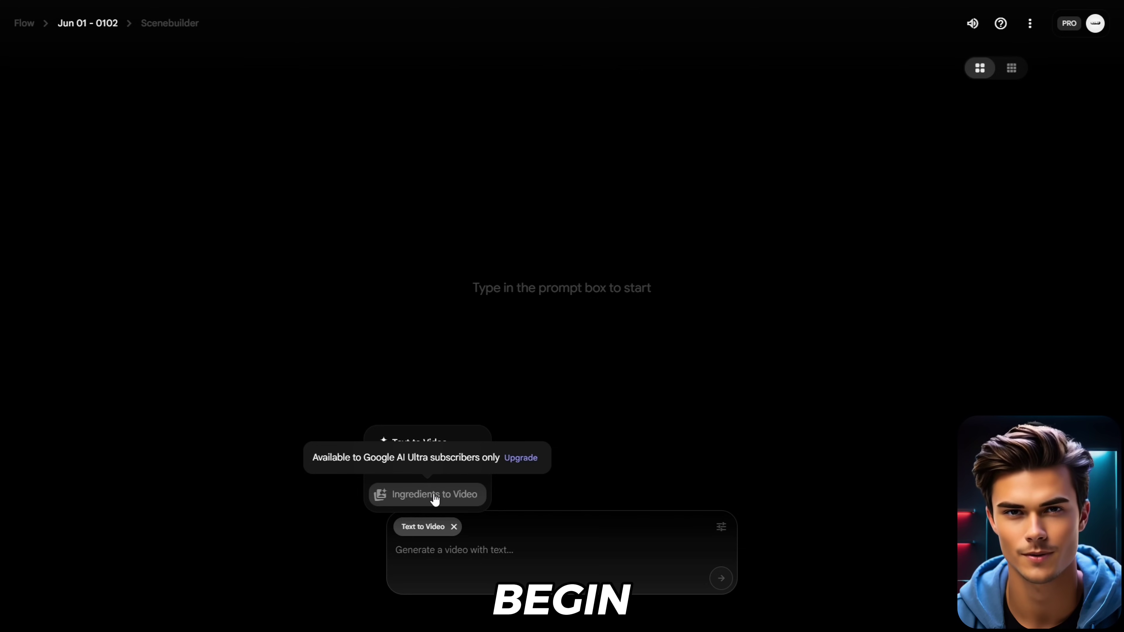
left_click(451, 444)
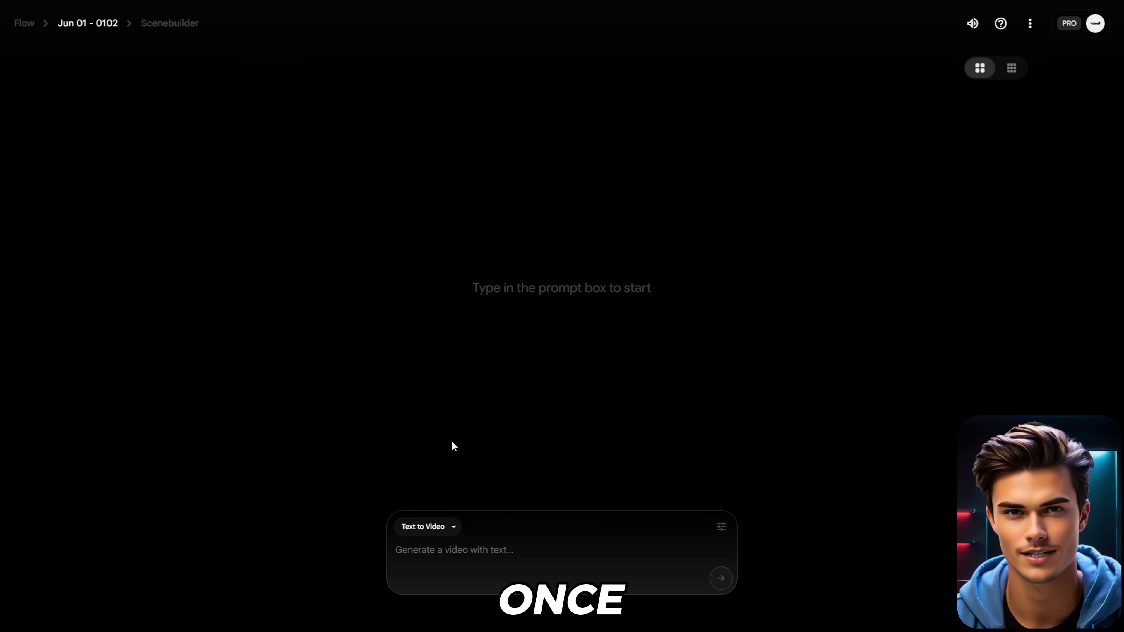
left_click(721, 527)
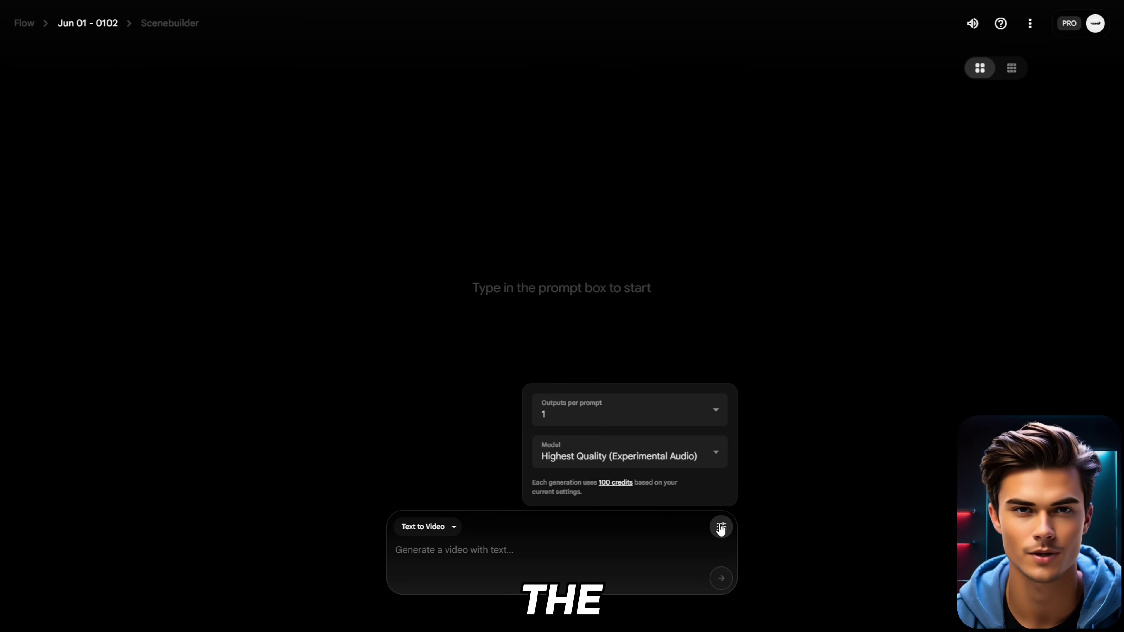
left_click(673, 408)
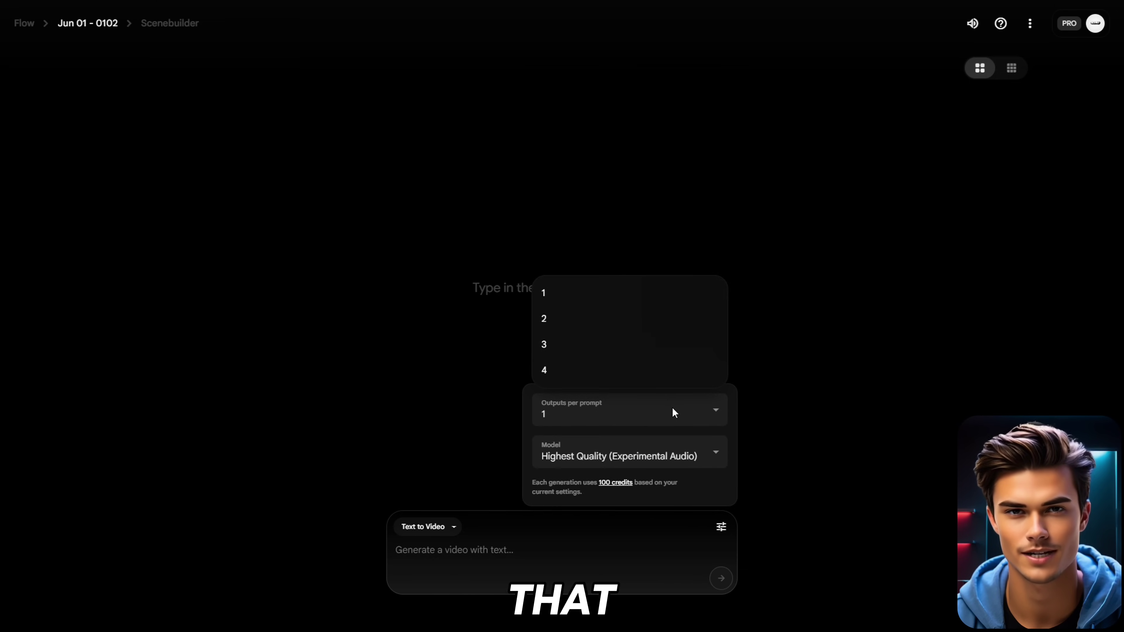
left_click(672, 408)
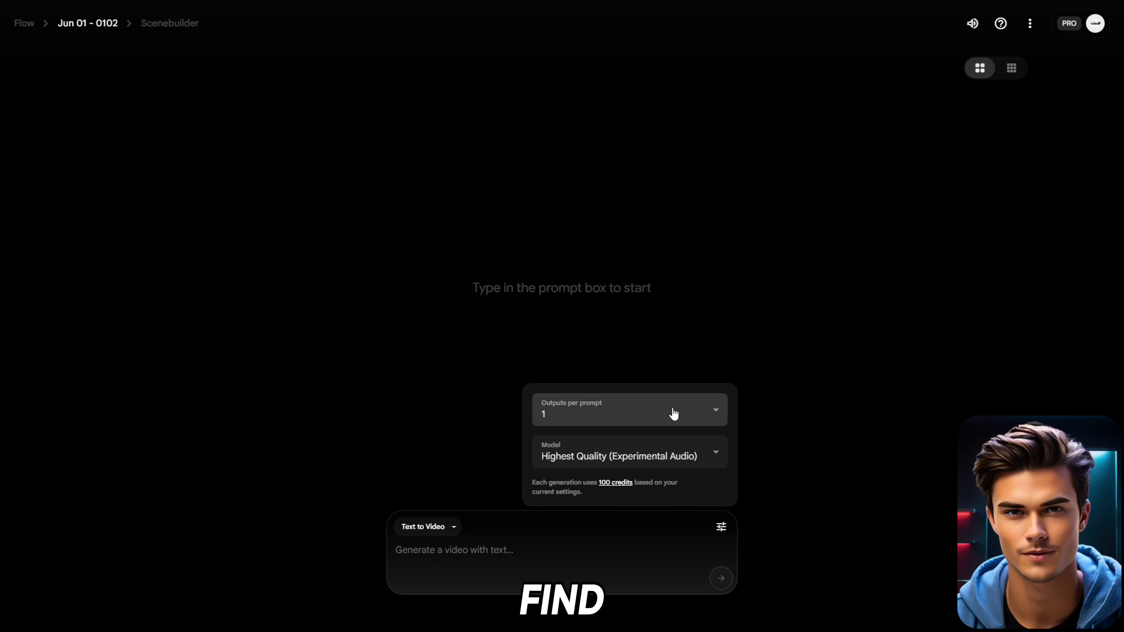
left_click(670, 449)
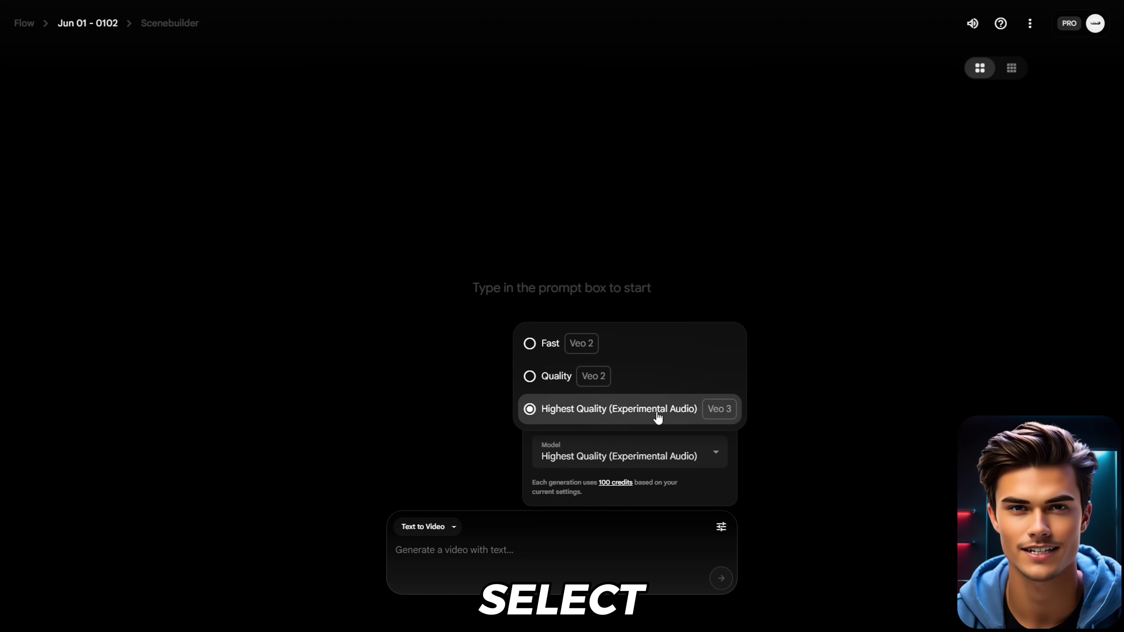
left_click(639, 418)
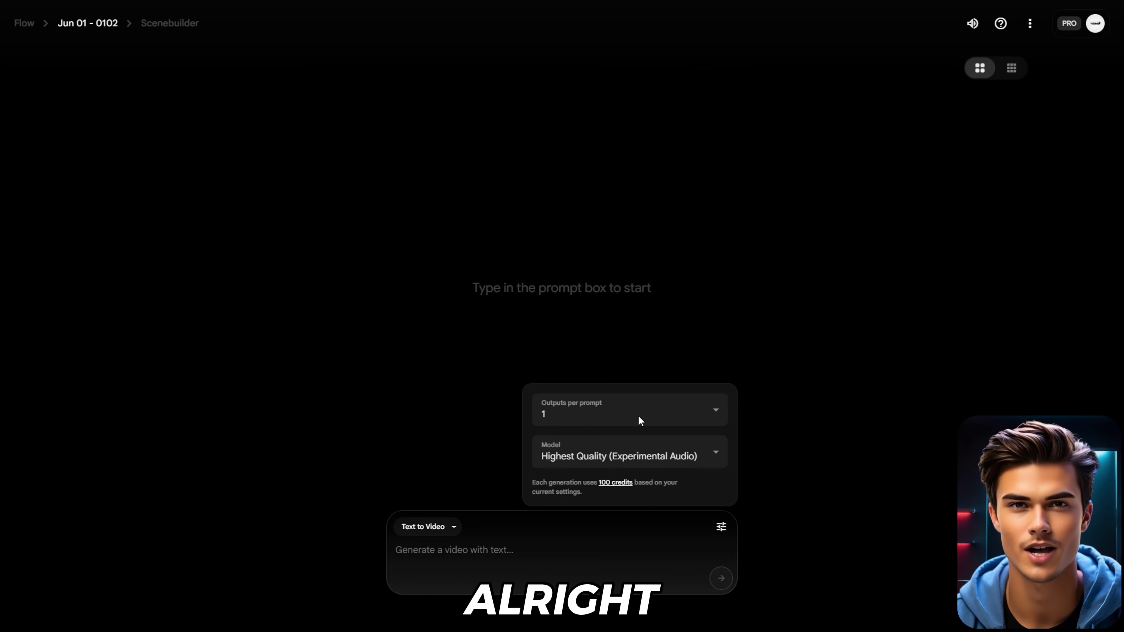
Step: Close the generation settings and submit the diced-onion sizzle prompt in Flow
left_click(605, 521)
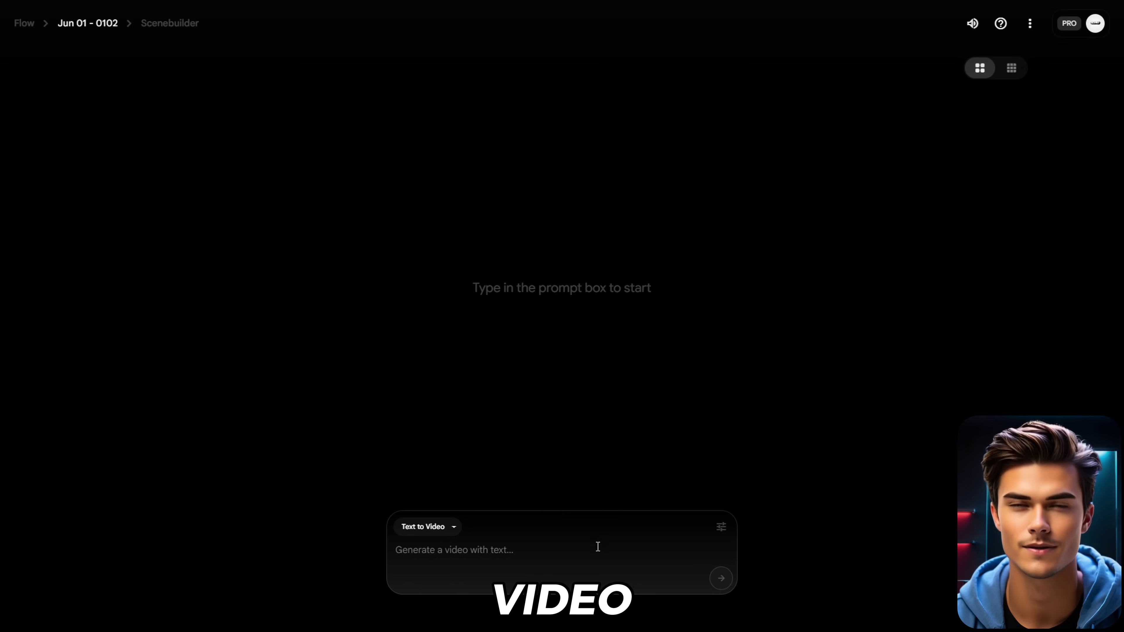
left_click(522, 556)
type("A close up in a smooth, slow pan focuses intently on diced onions hitting a scorching hot pan, instantly creating a dramatic sizzle. Audio: distinct sizzle.")
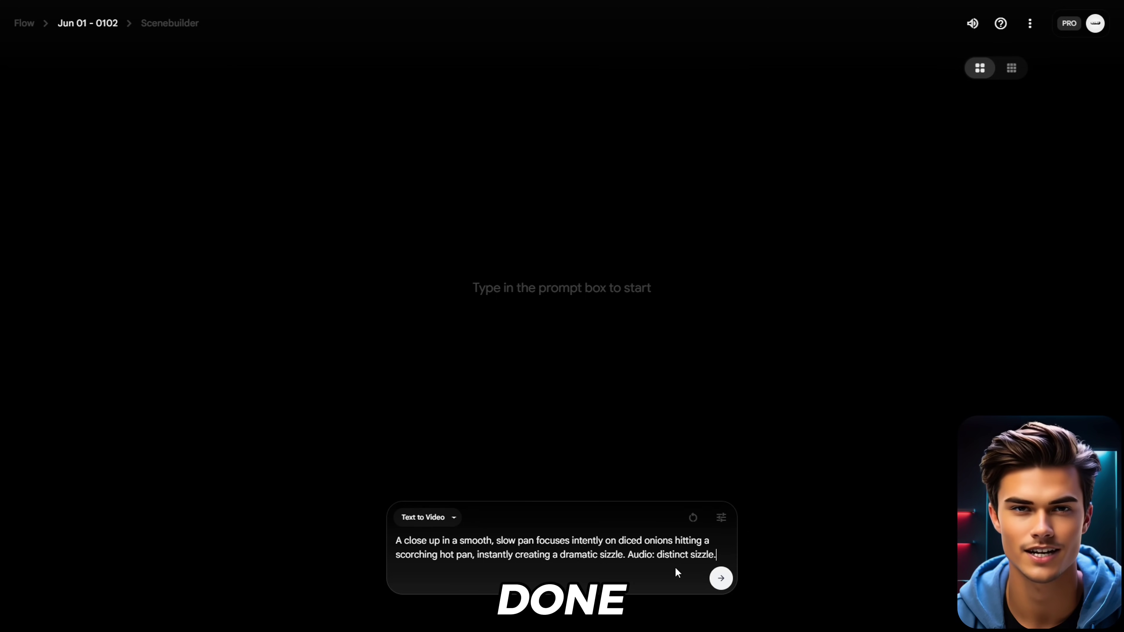
left_click(721, 577)
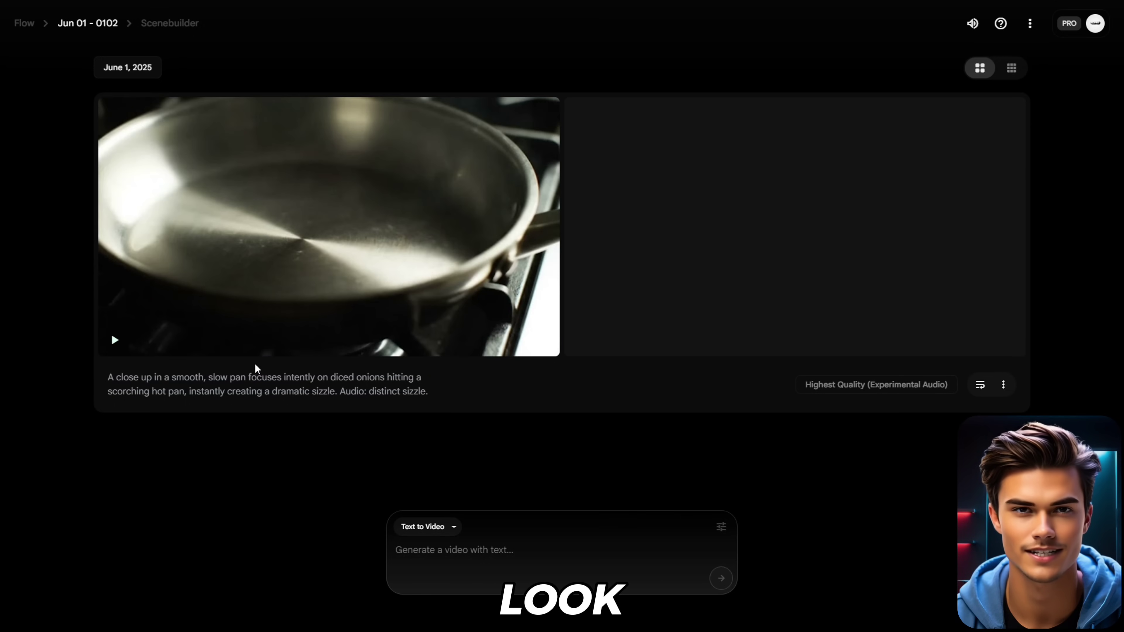
Step: Play the onion-sizzle clip and download its Upscaled 1080p version
left_click(114, 339)
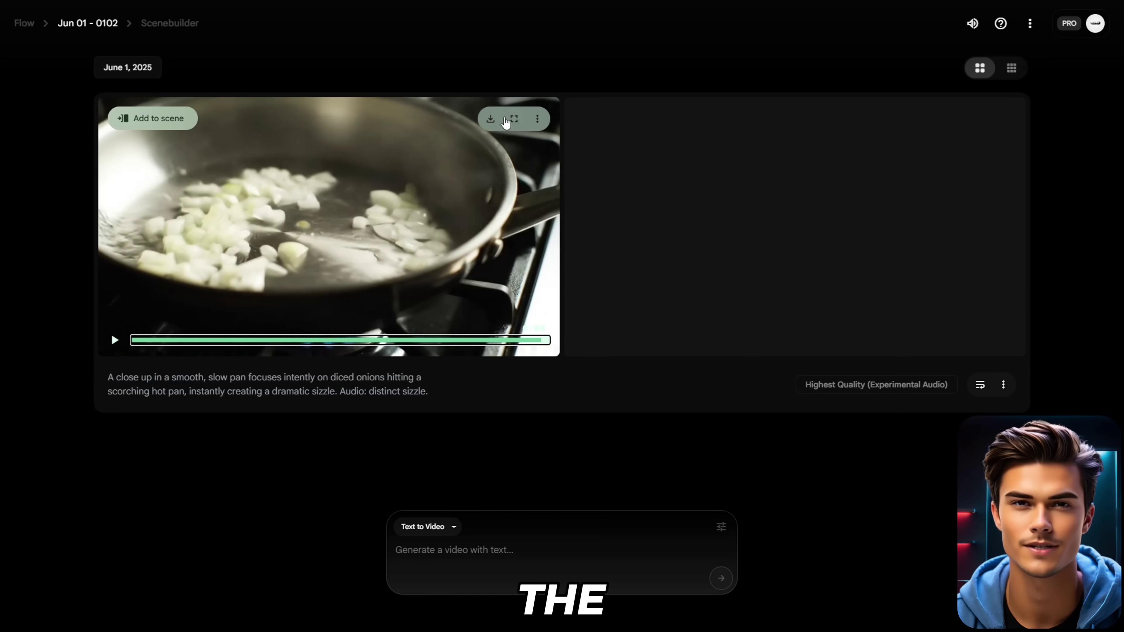
left_click(491, 120)
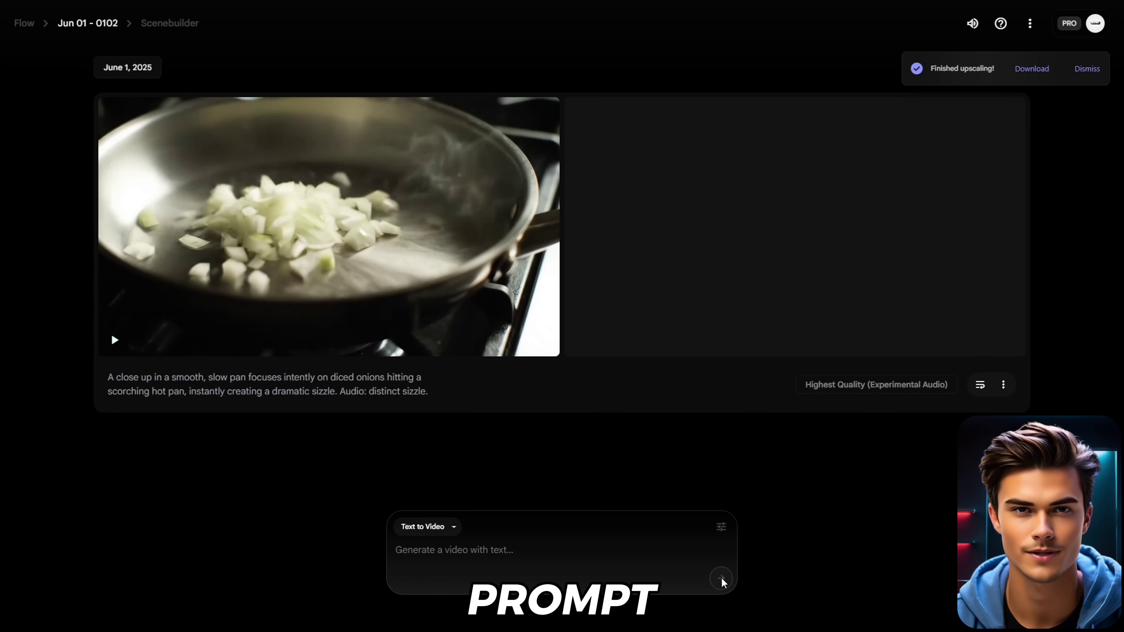
Step: Paste and submit the spy train-station prompt to generate new clips
type("A close up of spies exchanging information in a crowded train station with uniformed guards patrolling nearby \"The microfilm is in your ticket\" he murmured pretending to check his watch \"They're watching the north exit\" she warned casually adjusting her scarf \"Use the service tunnel\" Commuters rush past oblivious to the covert exchange happening amid announcements of arrivals and departures")
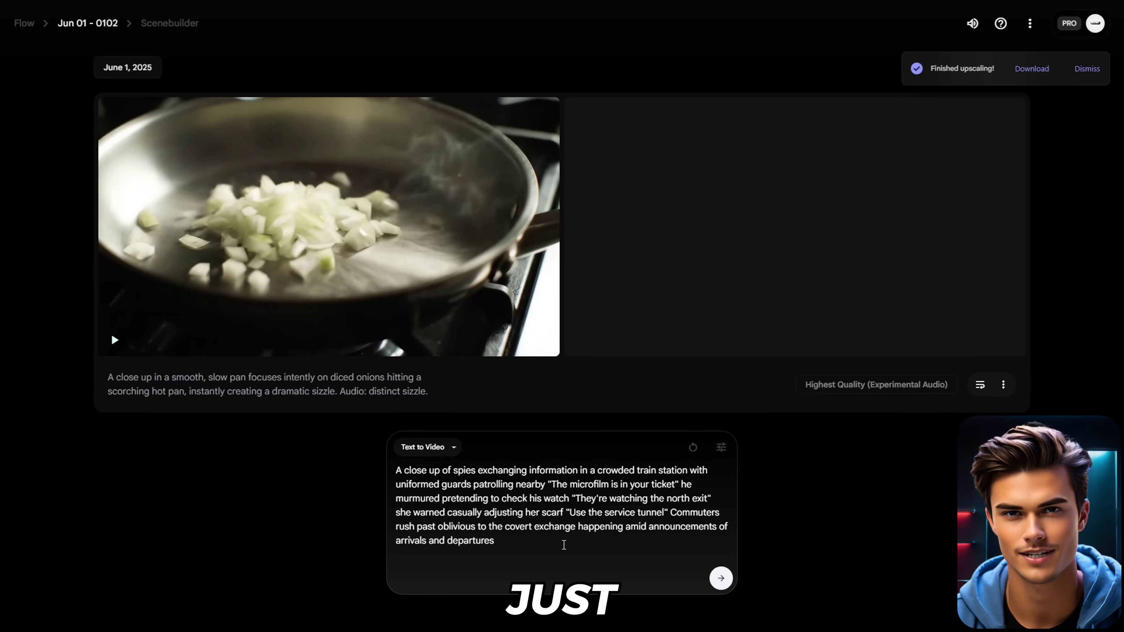
left_click(721, 578)
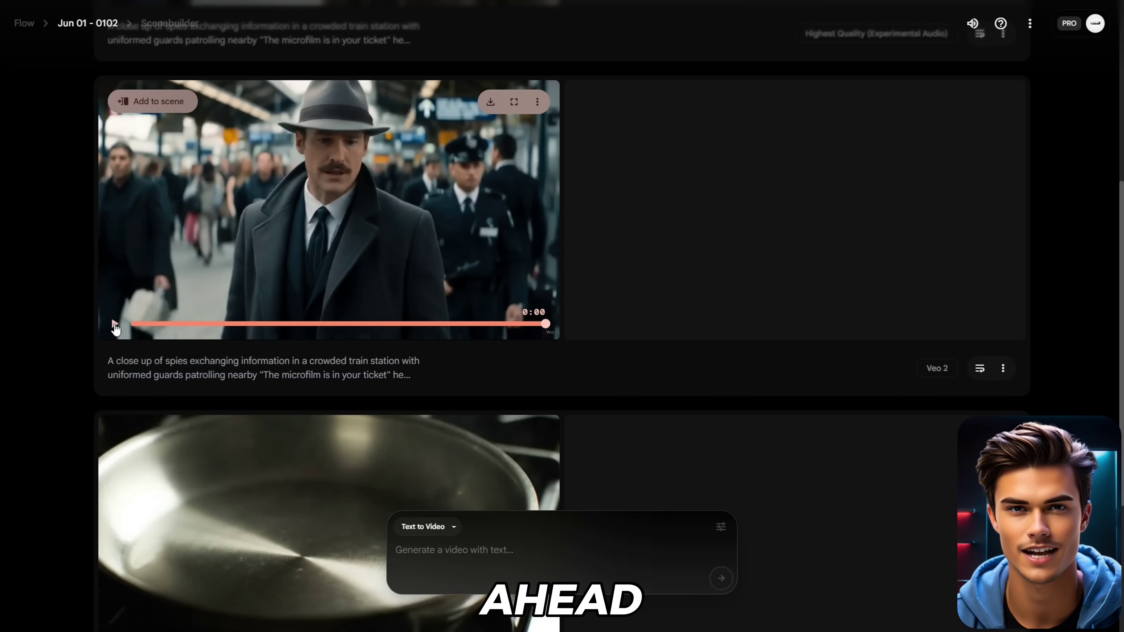
scroll(115, 327, "up", 6)
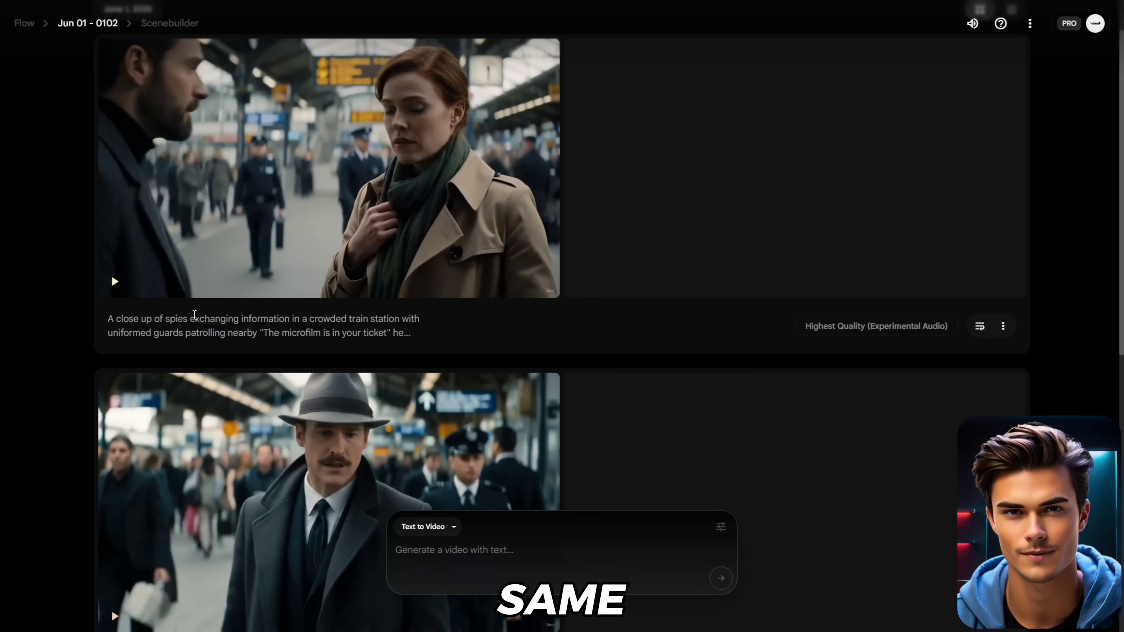
mouse_move(114, 283)
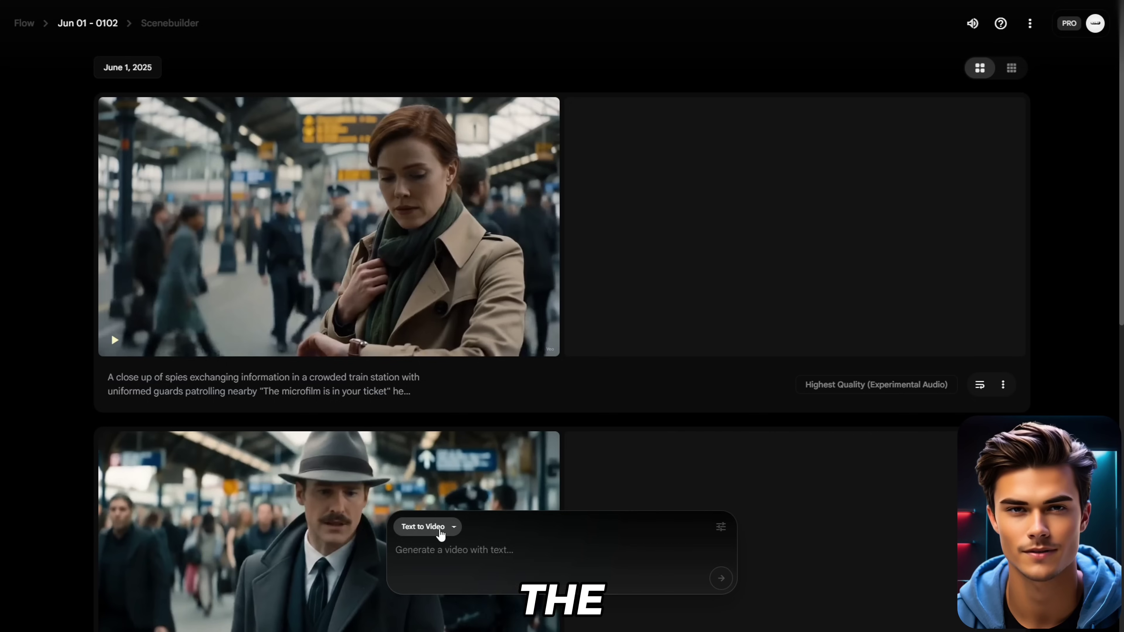
Step: Switch to Frames to Video, add Thanos start and end frames, and paste the battlefield prompt
left_click(440, 534)
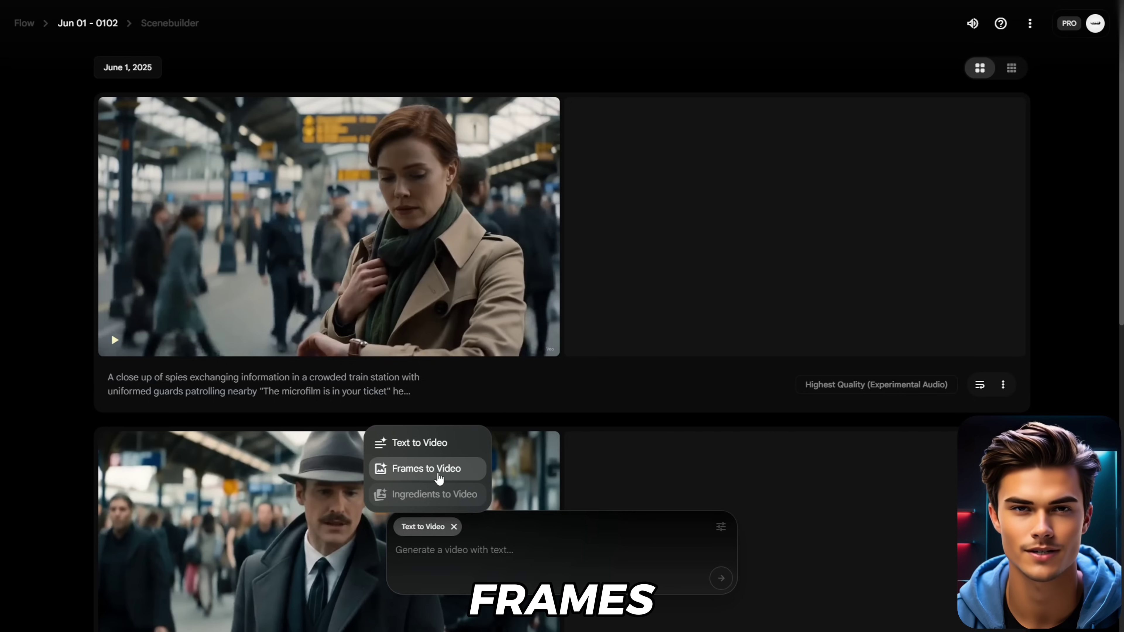
left_click(438, 473)
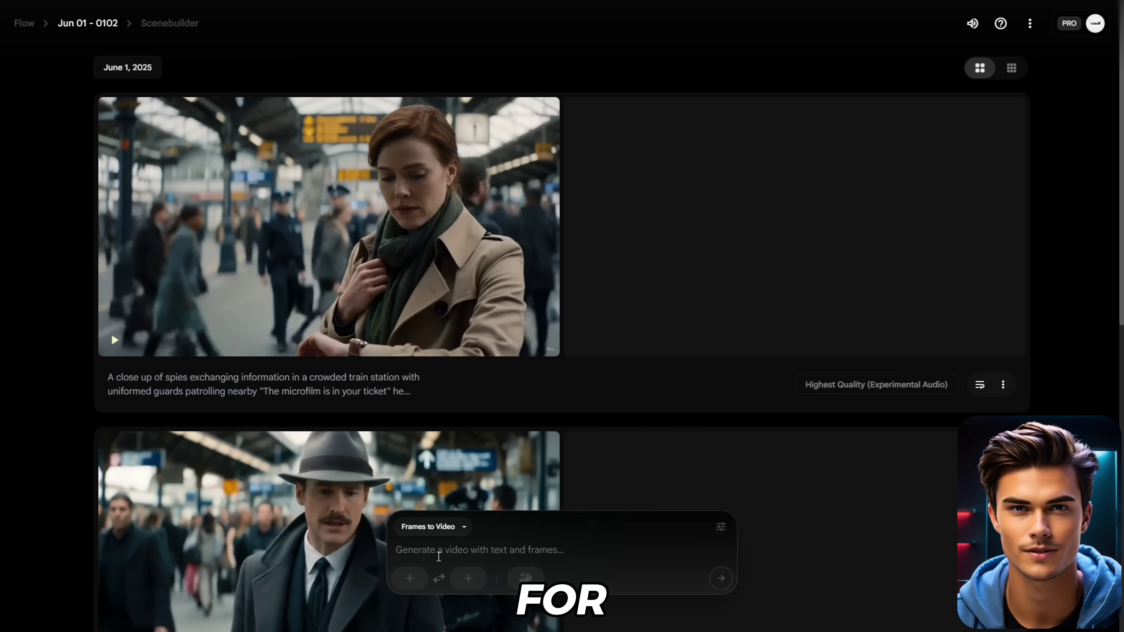
left_click(410, 578)
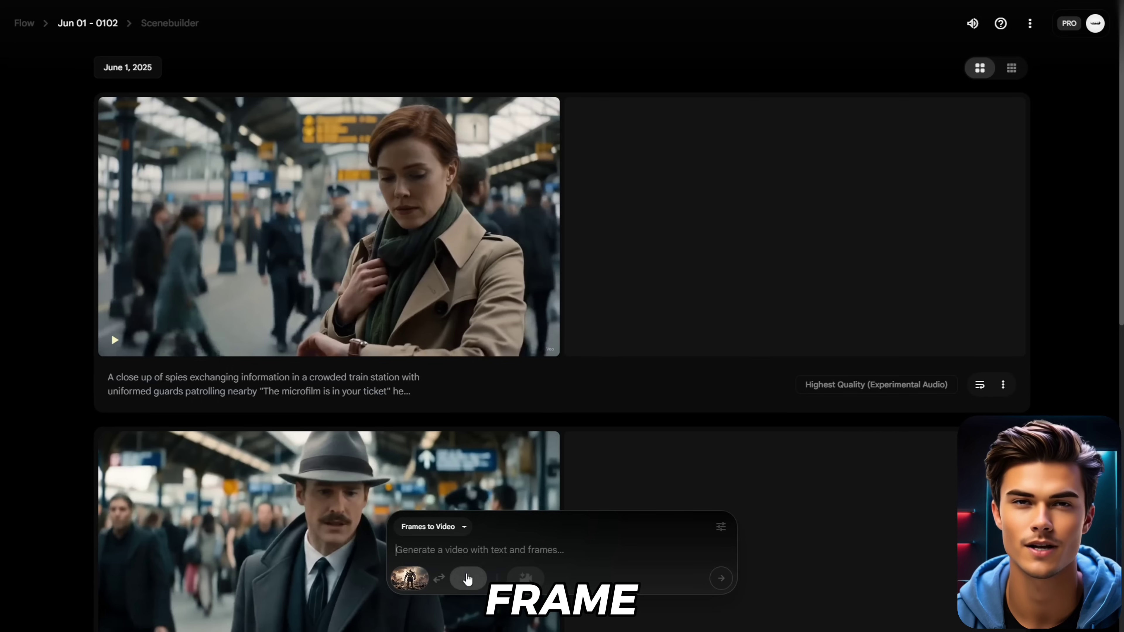
left_click(468, 578)
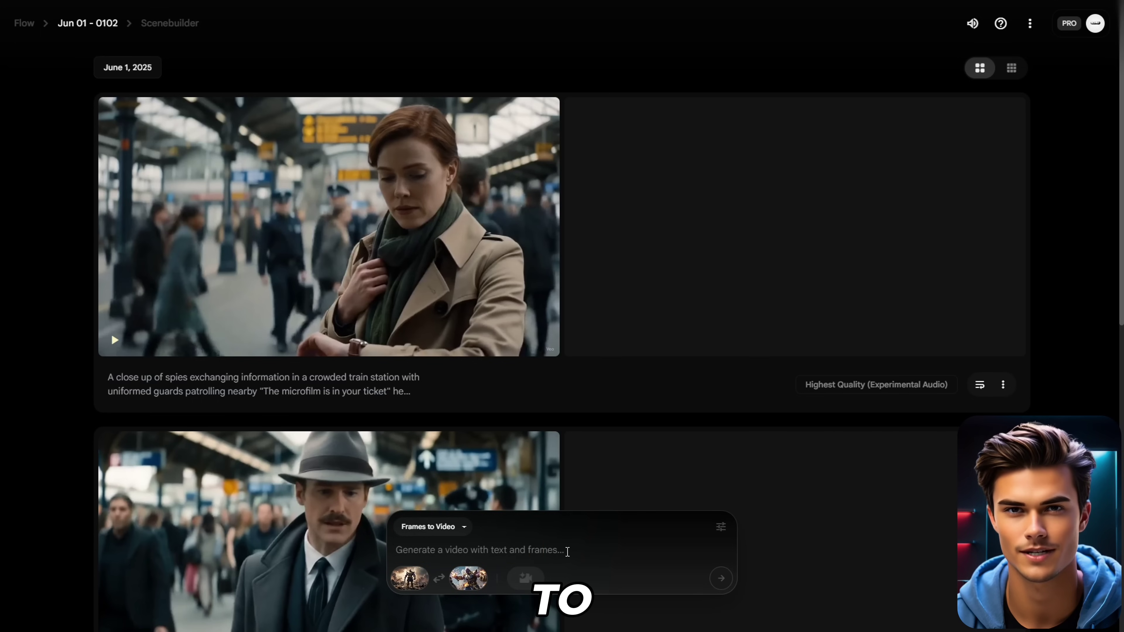
type("Begin with a wide cinematic shot of Thanos standing alone in the center of a devastated battlefield. The sky is filled with dark storm clouds and falling ash, while the cracked ground is littered with debris and broken weapons. He wears golden battle armor and grips his double bladed sword, planted firmly in the ground. The camera slowly pushes in on him as wind stirs his cape and embers swirl through the air.  As the shot progresses, the scene intensifies, distant explosions and rumbling grow louder. Thanos lifts his sword and charges forward. The camera shifts dynamically, following him into close combat. Transition into a high energy action sequence where Thanos is mid battle, swinging his blade with immense power. Sparks fly from weapon clashes, smoke fills the air, and the glowing Infinity Gauntlet on his hand pulses with energy. End with a dramatic, slow-motion moment as he unleashes a powerful strike against a blurred, formidable opponent amid chaos and destruction.")
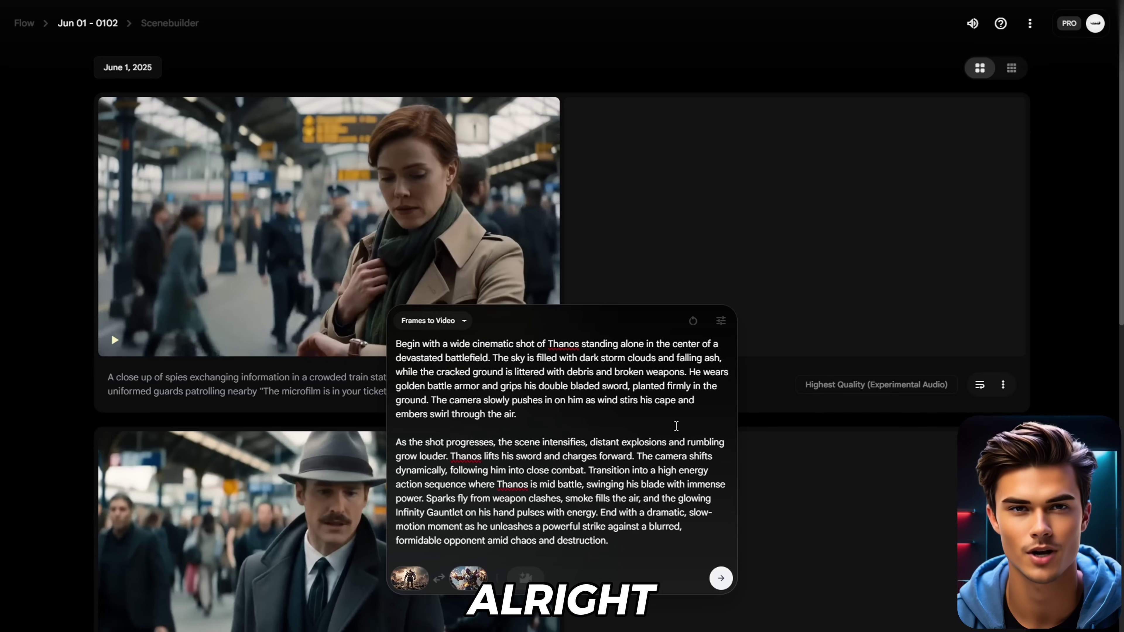
Step: Submit the Thanos frames-to-video prompt, confirming the switch to a compatible model
left_click(722, 581)
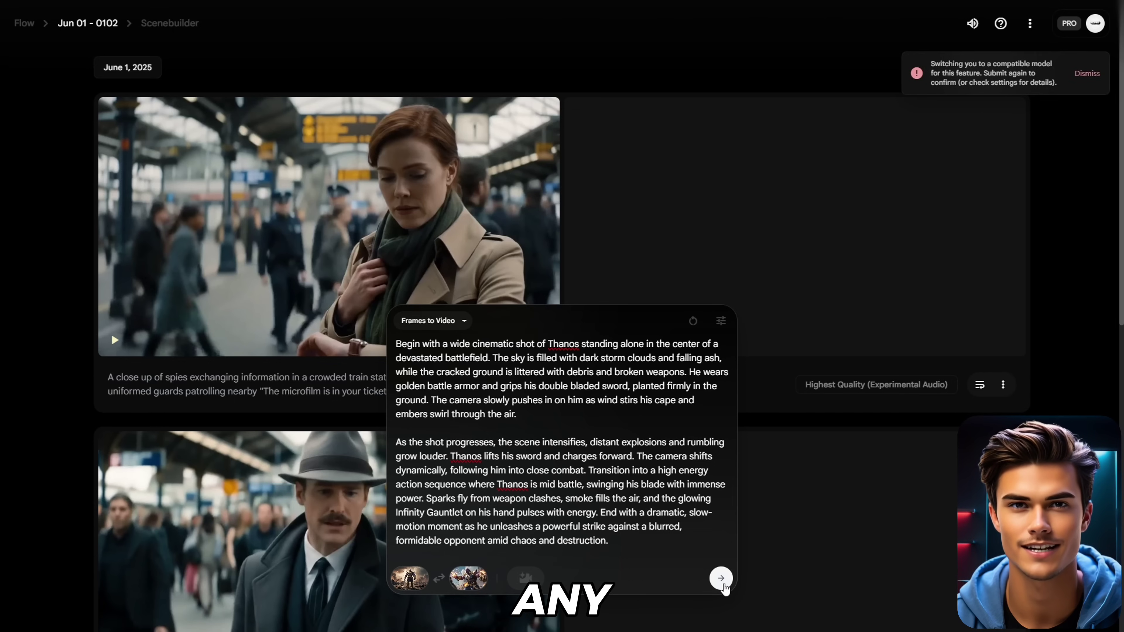
left_click(722, 581)
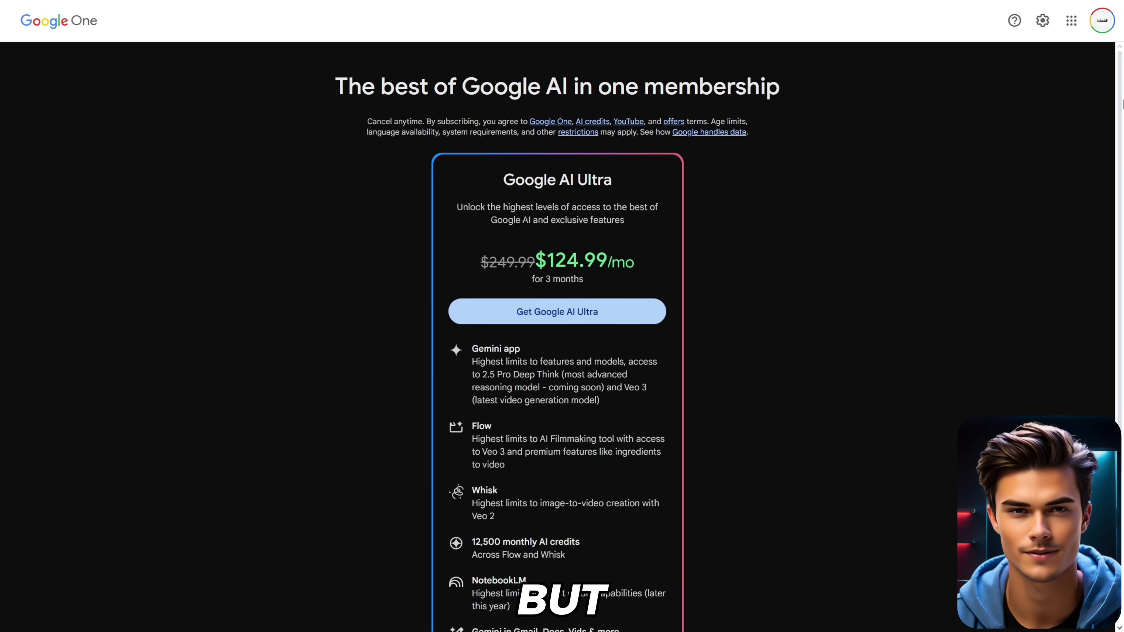
left_click_drag(1123, 104, 1123, 214)
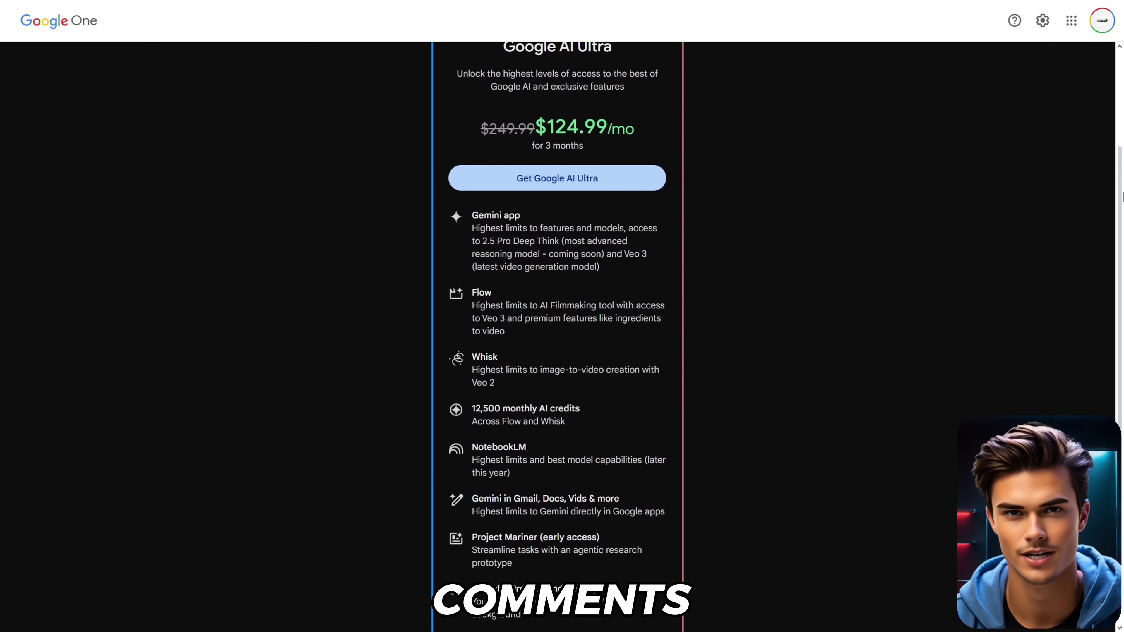
left_click_drag(1123, 196, 1123, 133)
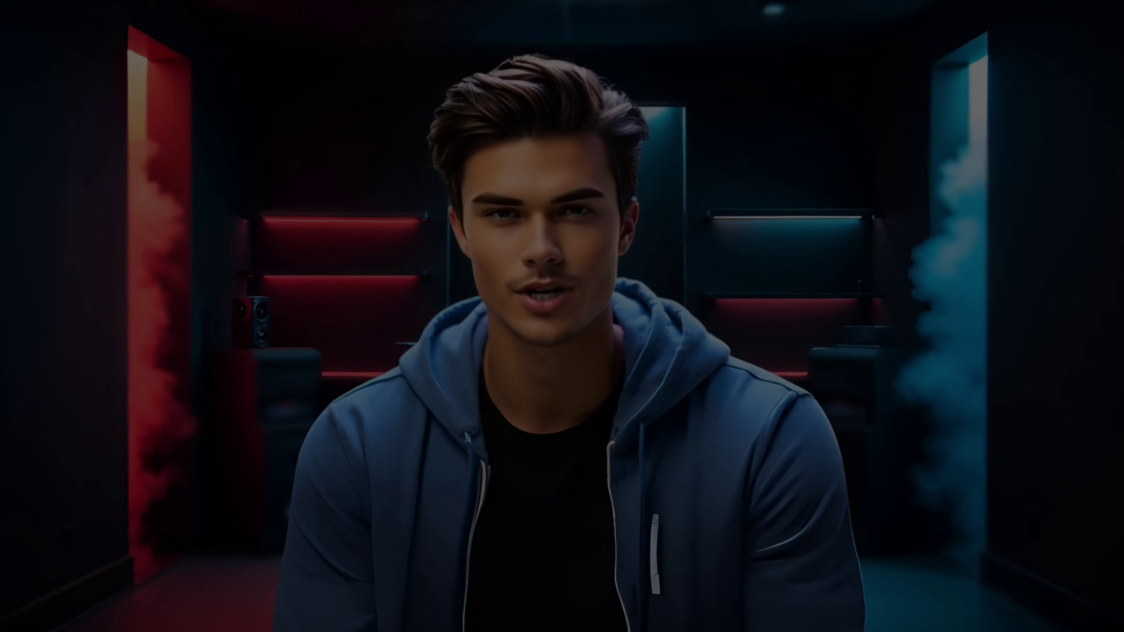